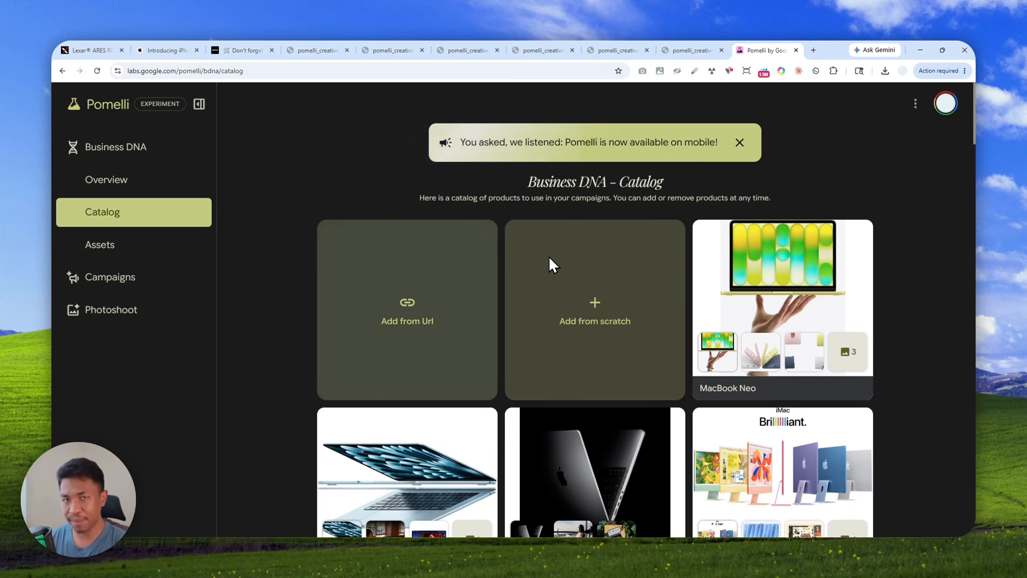
Open the iMac product's details from the Business DNA catalog.
{"action": "scroll", "coordinate": [553, 254], "scroll_direction": "down", "scroll_amount": 3}
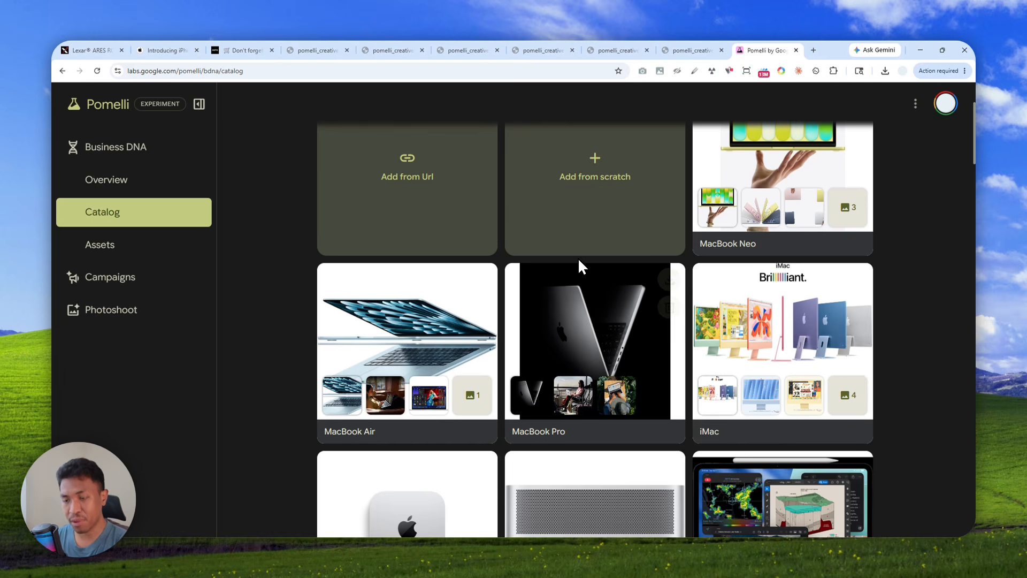
{"action": "scroll", "coordinate": [532, 299], "scroll_direction": "down", "scroll_amount": 2}
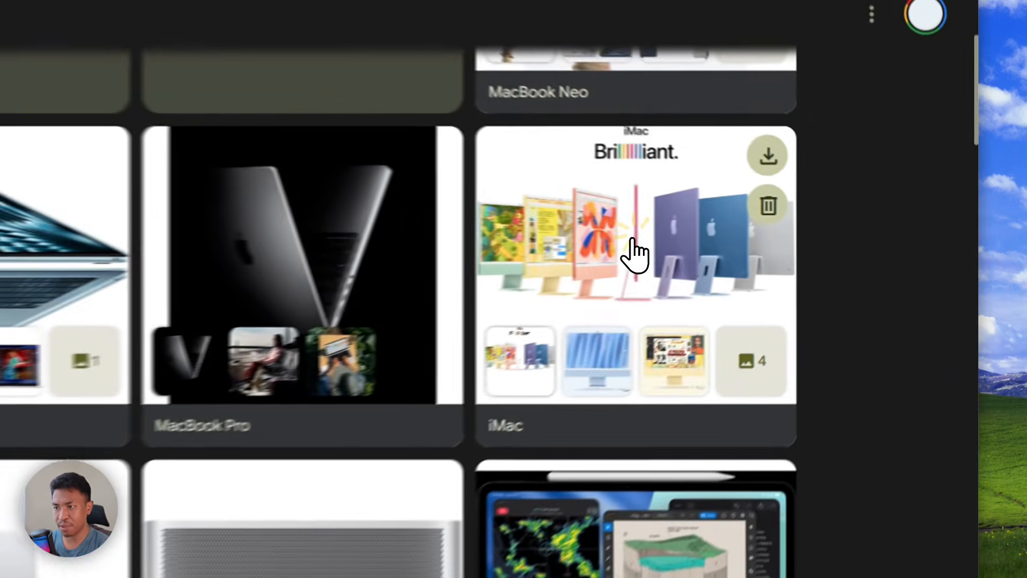
{"action": "left_click", "coordinate": [784, 255]}
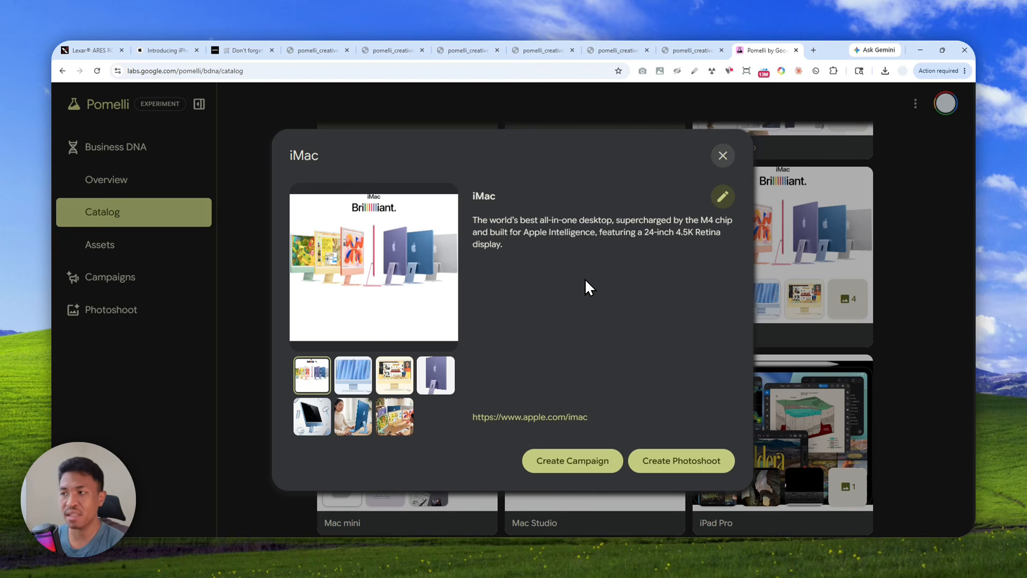
View the six downloaded Pomelli creative images one after another in their open browser tabs.
{"action": "left_click", "coordinate": [318, 44]}
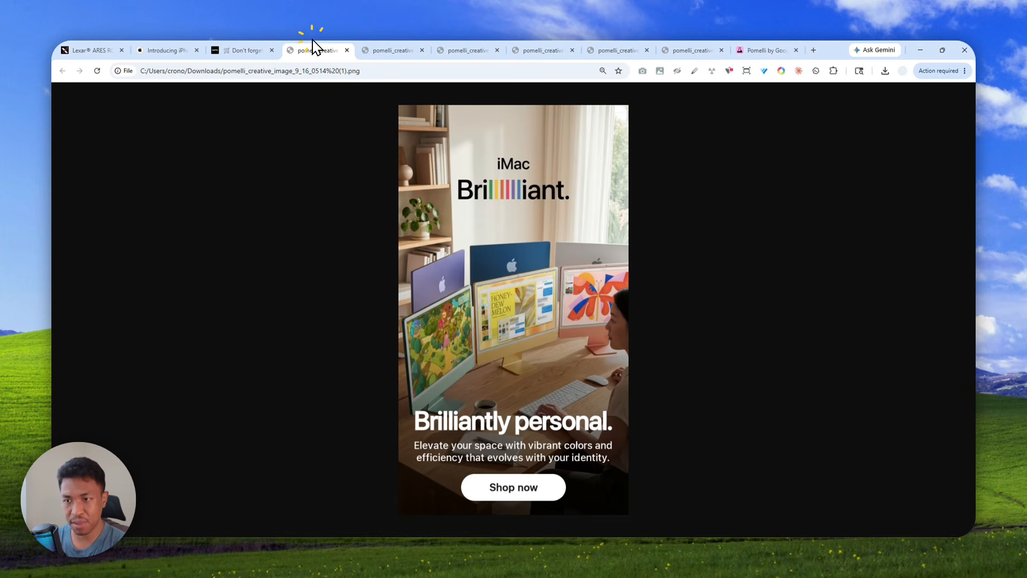
{"action": "left_click", "coordinate": [404, 45]}
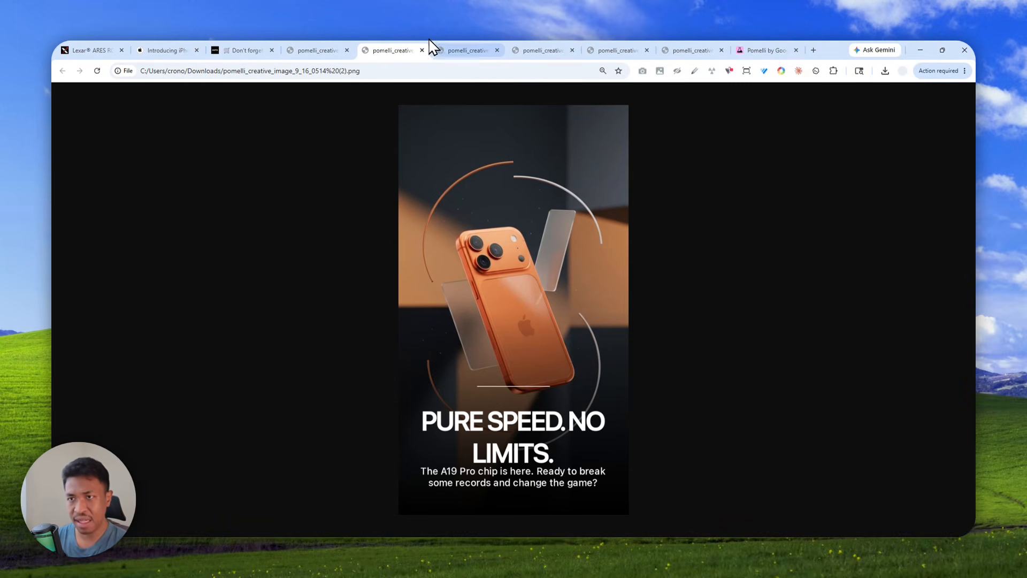
{"action": "left_click", "coordinate": [467, 47]}
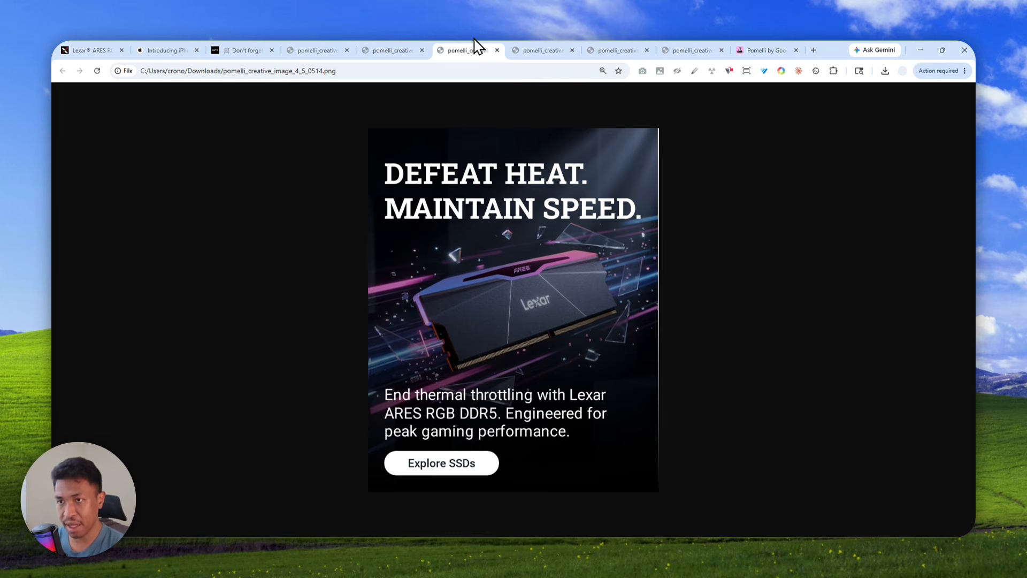
{"action": "left_click", "coordinate": [560, 46]}
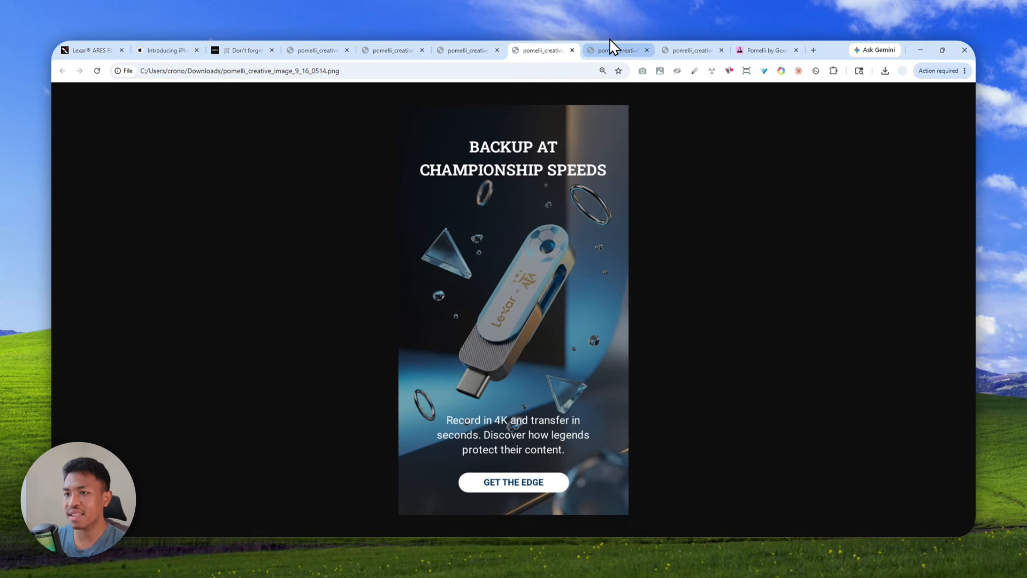
{"action": "left_click", "coordinate": [621, 43]}
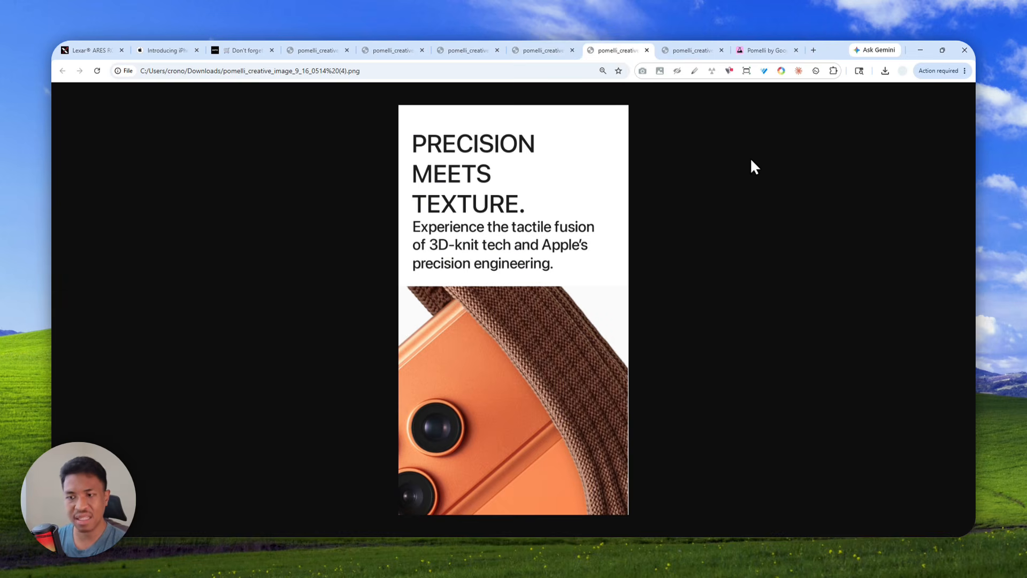
{"action": "left_click", "coordinate": [705, 46]}
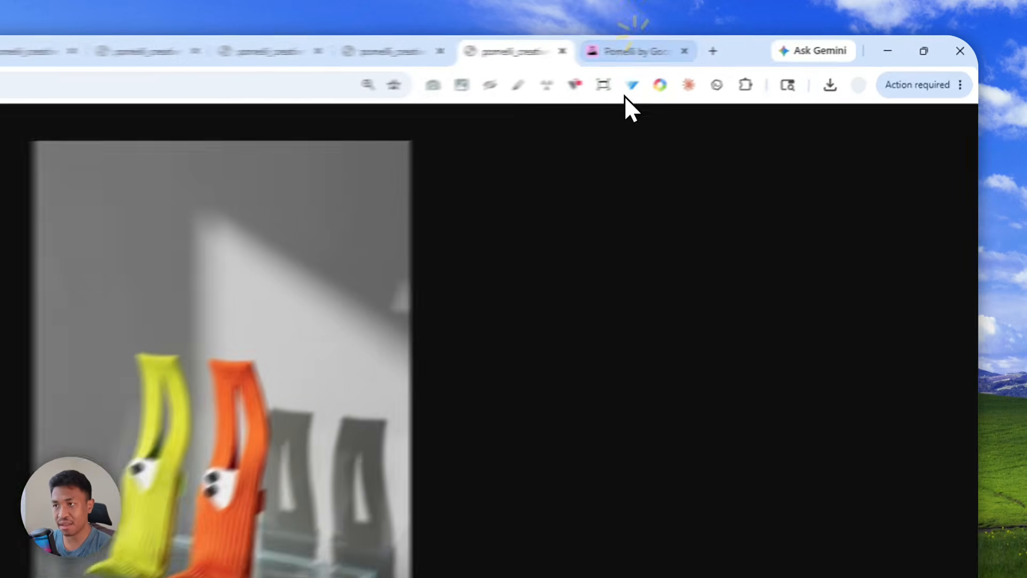
Return to the Pomelli catalog, close the iMac details and look through the listed products.
{"action": "left_click", "coordinate": [771, 50]}
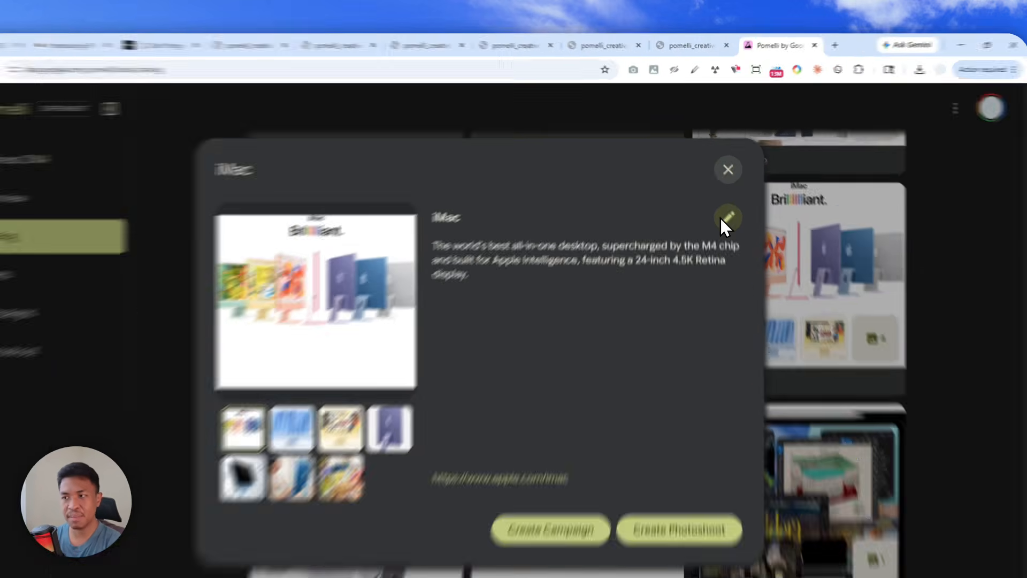
{"action": "left_click", "coordinate": [722, 154]}
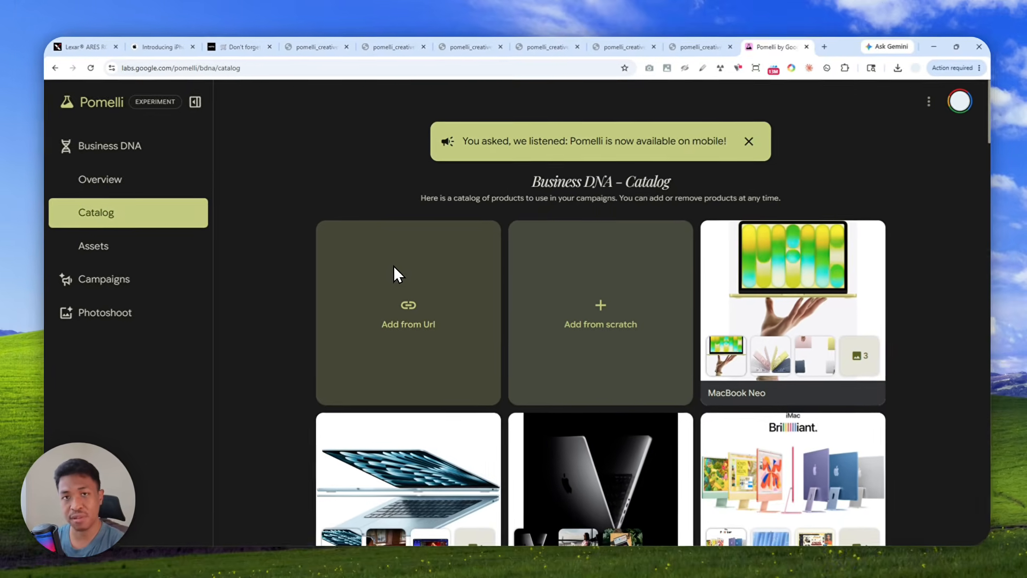
{"action": "scroll", "coordinate": [403, 236], "scroll_direction": "down", "scroll_amount": 5}
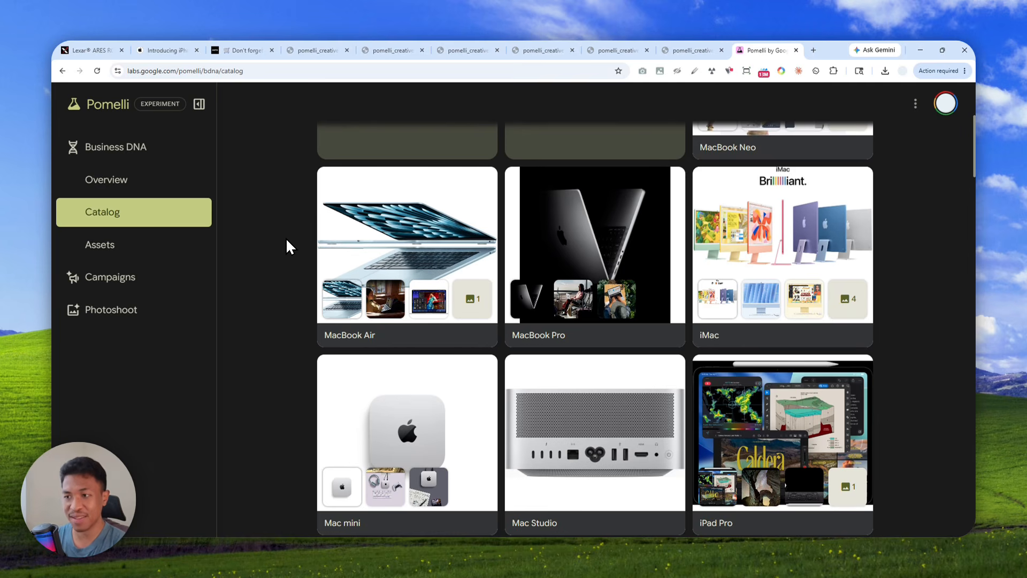
{"action": "scroll", "coordinate": [284, 236], "scroll_direction": "down", "scroll_amount": 3}
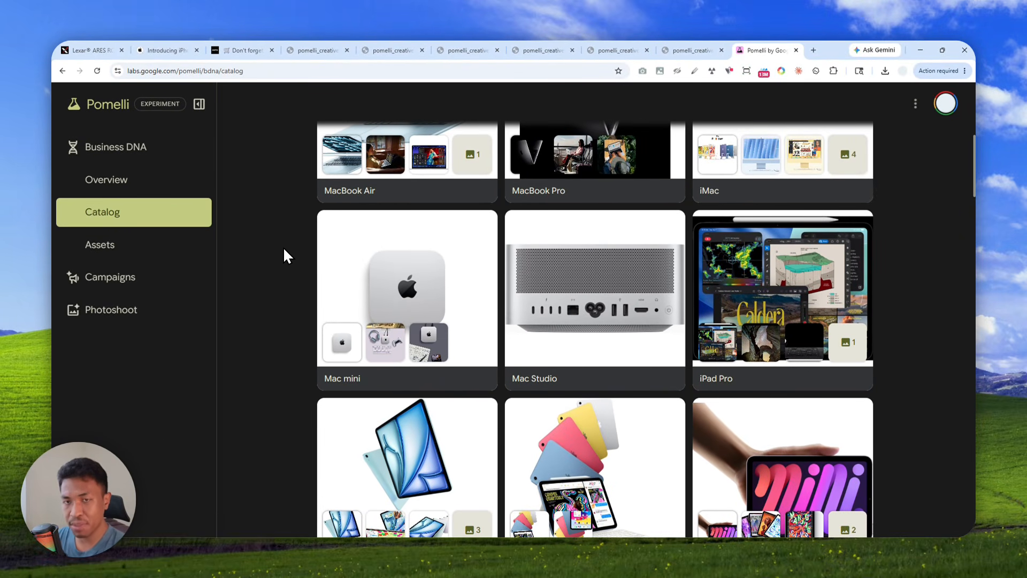
{"action": "left_click_drag", "start_coordinate": [203, 70], "coordinate": [59, 64]}
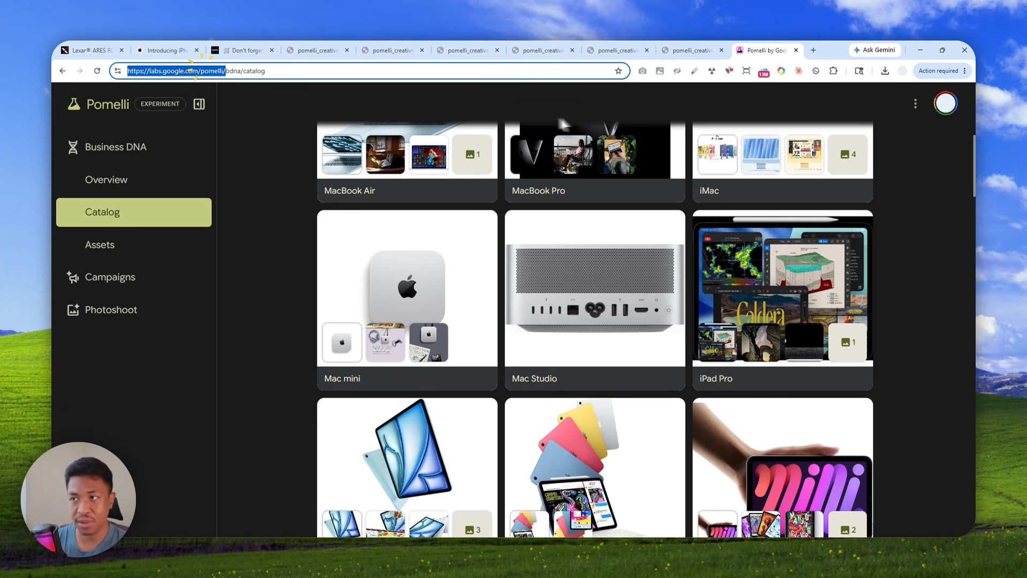
{"action": "key", "text": "ctrl+c"}
{"action": "left_click", "coordinate": [812, 49]}
{"action": "key", "text": "ctrl+v"}
{"action": "key", "text": "Return"}
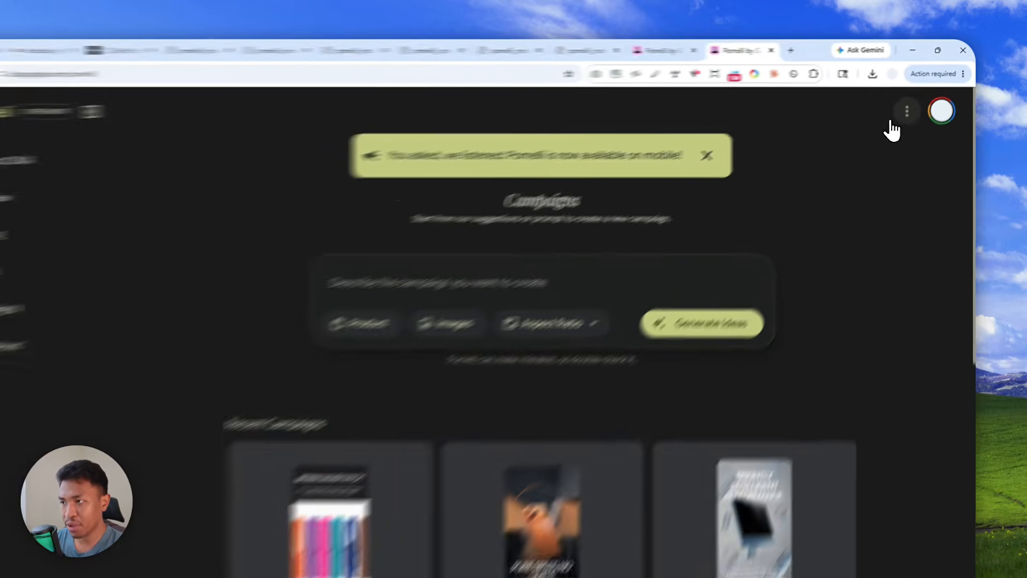
Reset the BusinessDNA and confirm deleting all existing campaigns and creatives.
{"action": "left_click", "coordinate": [915, 103]}
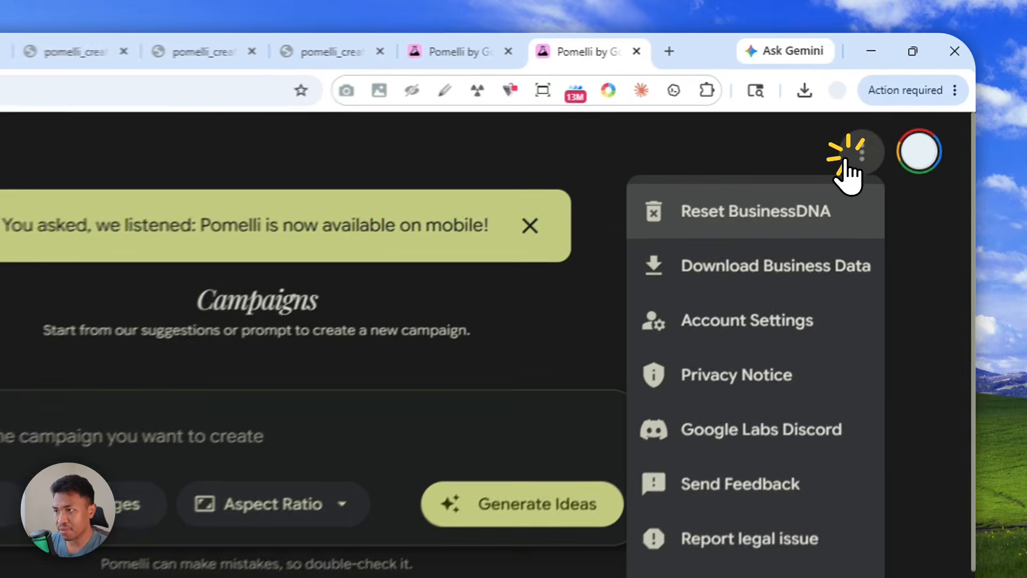
{"action": "left_click", "coordinate": [748, 225]}
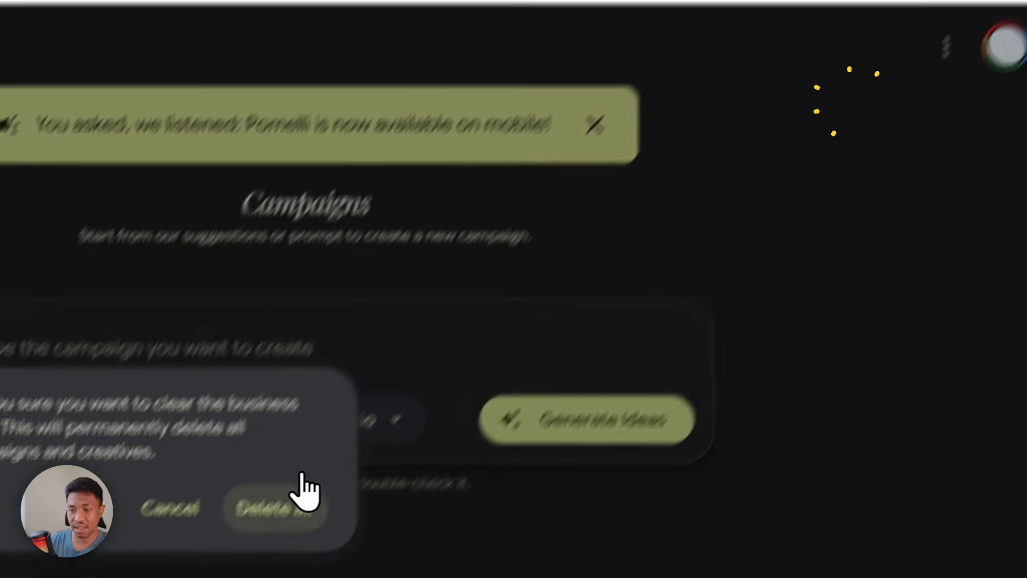
{"action": "left_click", "coordinate": [297, 500]}
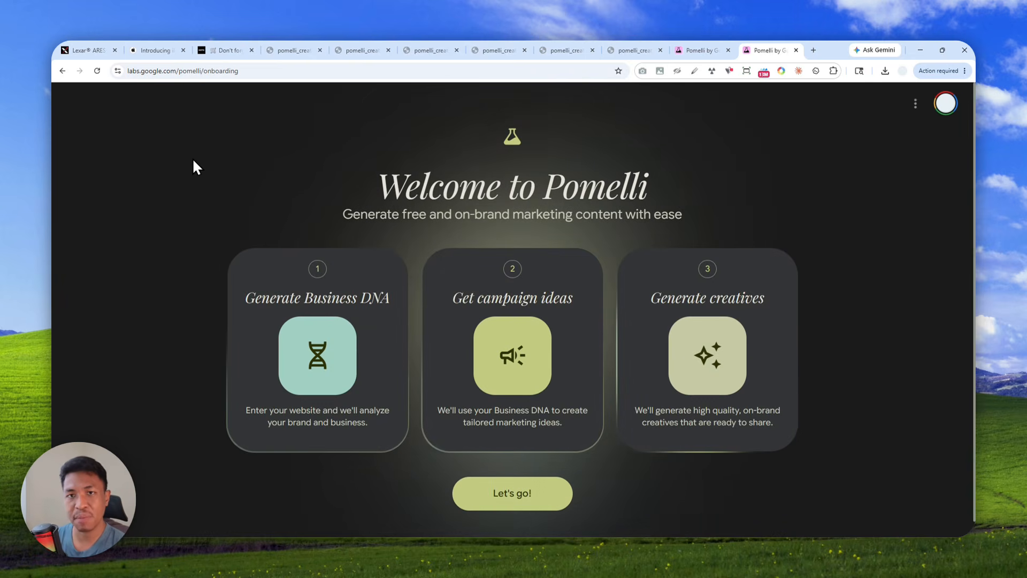
Look through the HOTO homepage at hototools.com down to its footer and copy the site's address.
{"action": "left_click", "coordinate": [224, 50]}
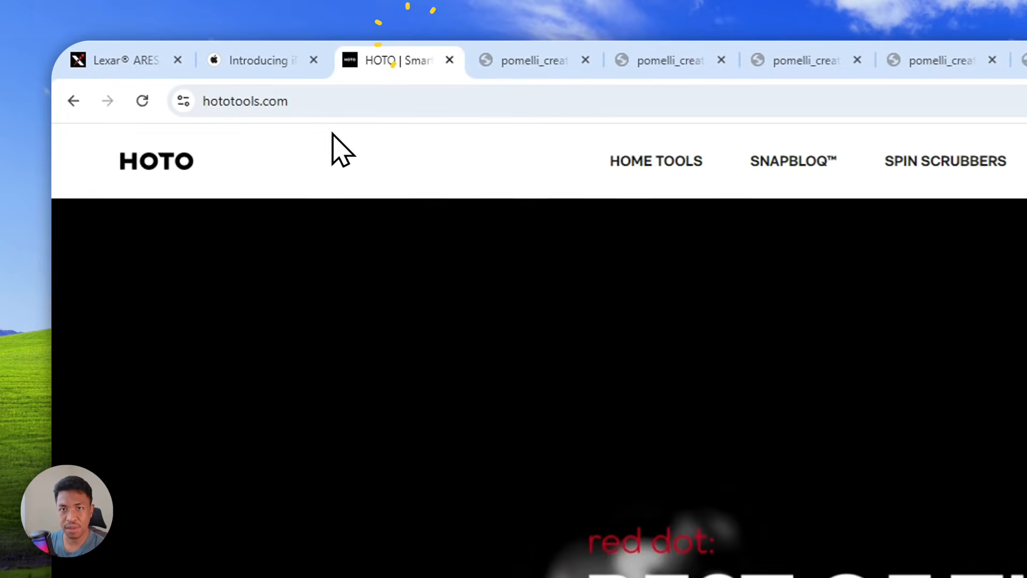
{"action": "scroll", "coordinate": [289, 202], "scroll_direction": "down", "scroll_amount": 10}
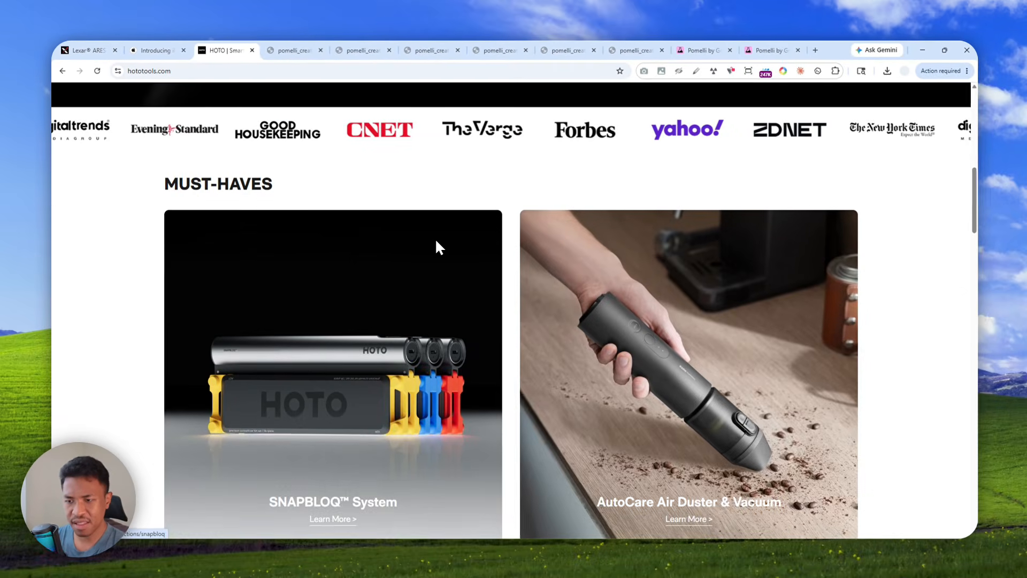
{"action": "scroll", "coordinate": [436, 241], "scroll_direction": "down", "scroll_amount": 10}
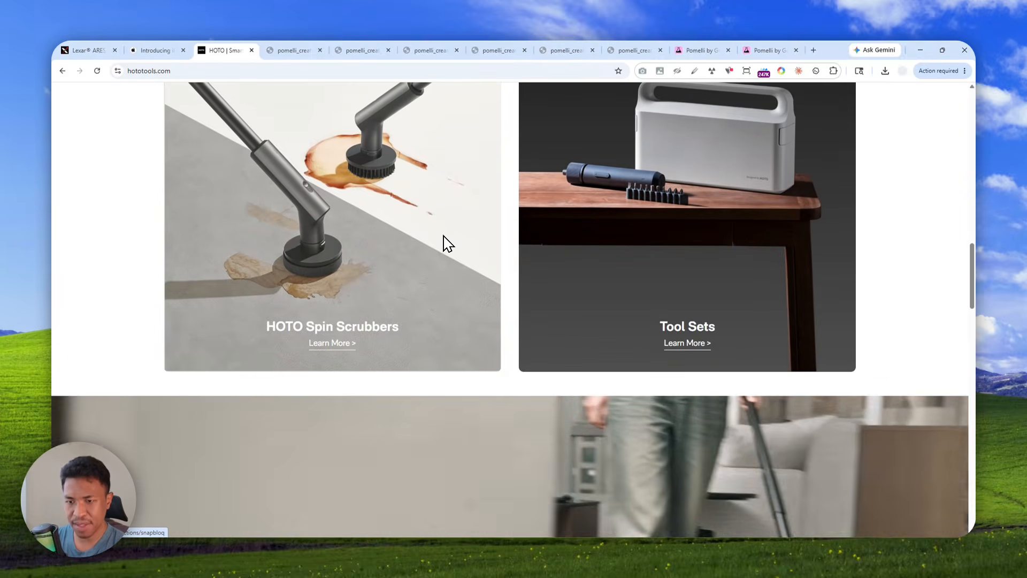
{"action": "scroll", "coordinate": [443, 236], "scroll_direction": "down", "scroll_amount": 15}
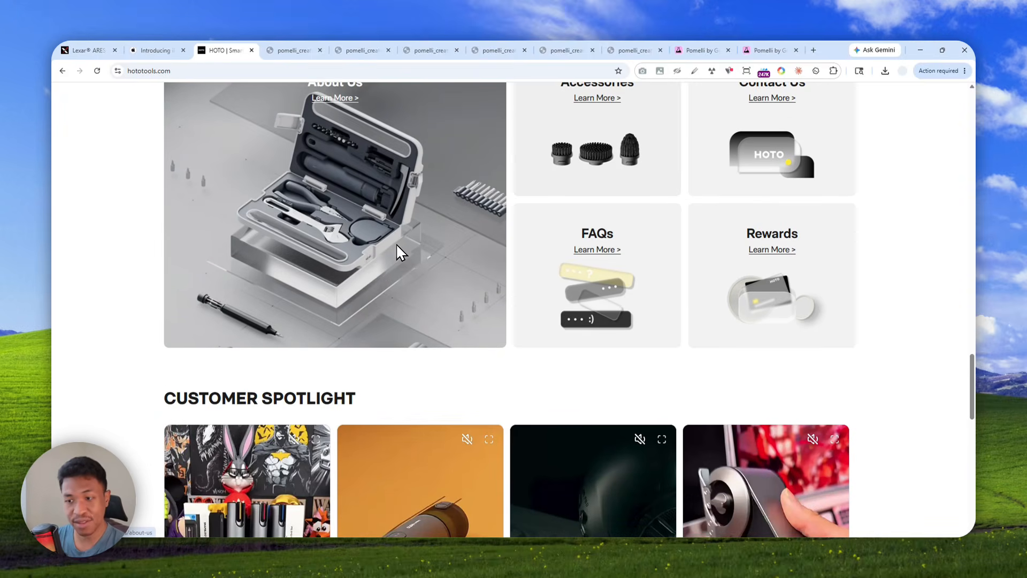
{"action": "scroll", "coordinate": [401, 251], "scroll_direction": "down", "scroll_amount": 15}
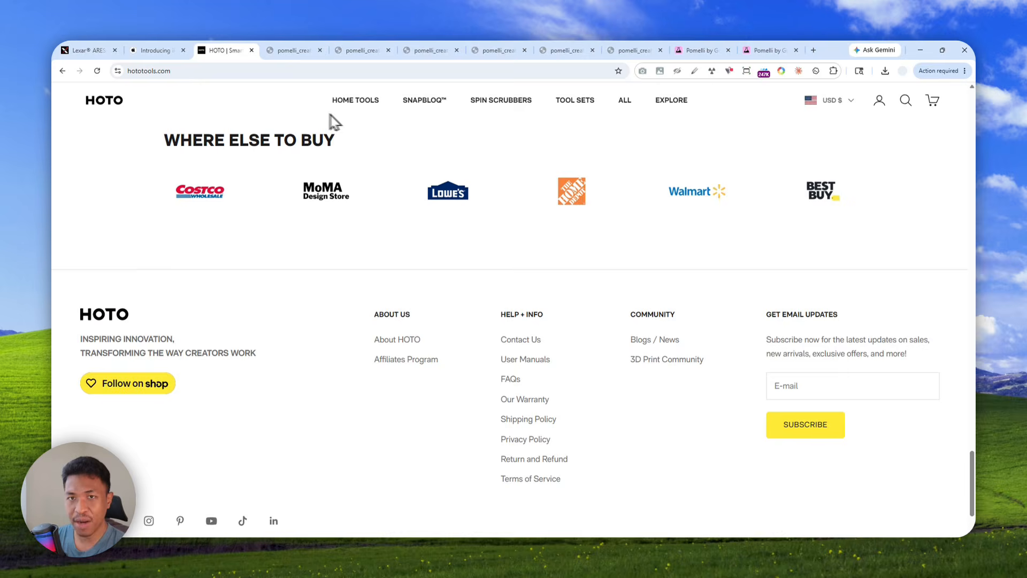
{"action": "left_click", "coordinate": [170, 70]}
{"action": "right_click", "coordinate": [144, 70]}
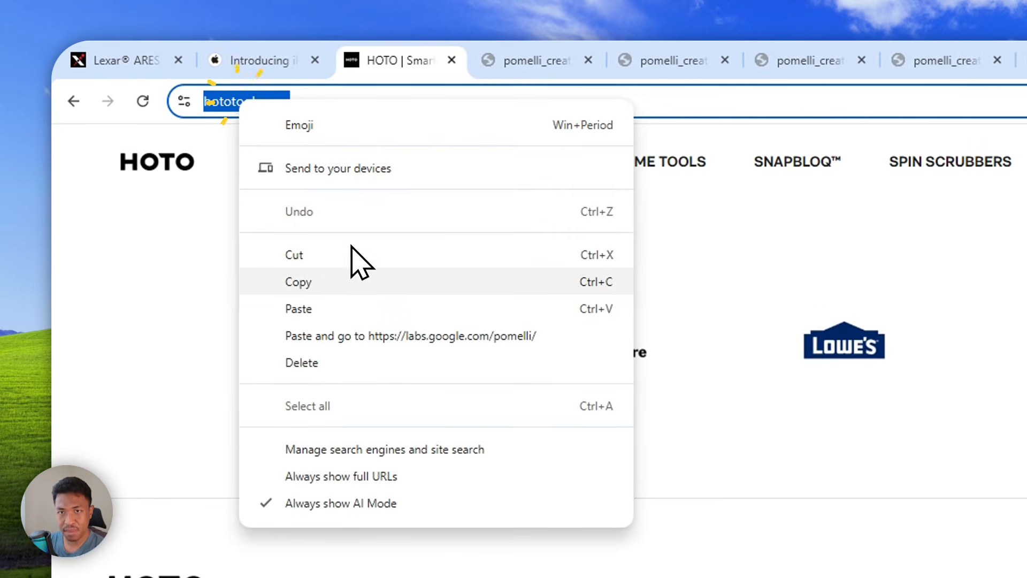
{"action": "left_click", "coordinate": [354, 282]}
{"action": "left_click", "coordinate": [845, 60]}
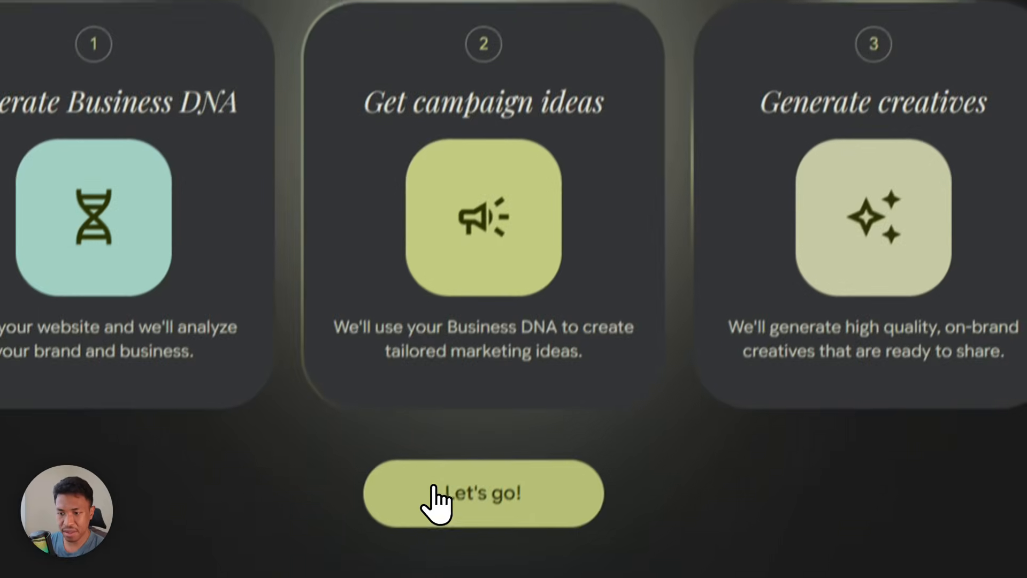
{"action": "left_click", "coordinate": [436, 502]}
{"action": "right_click", "coordinate": [378, 365]}
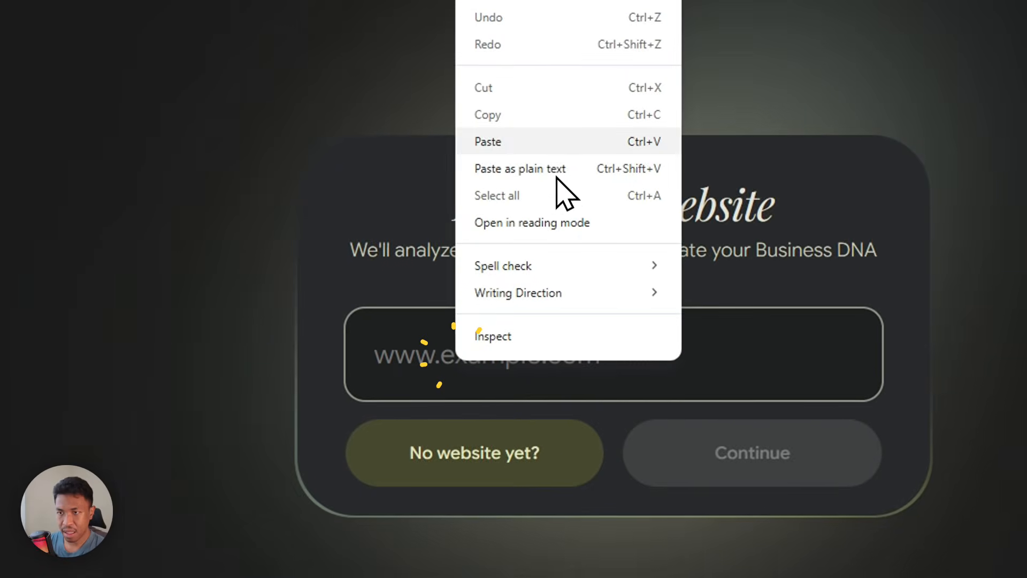
{"action": "left_click", "coordinate": [557, 145]}
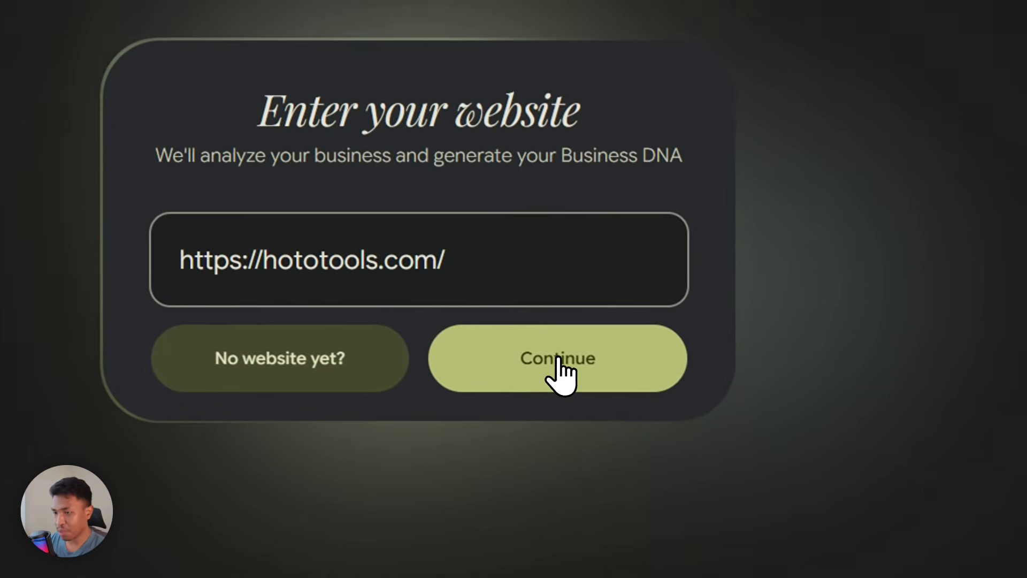
{"action": "left_click", "coordinate": [559, 369]}
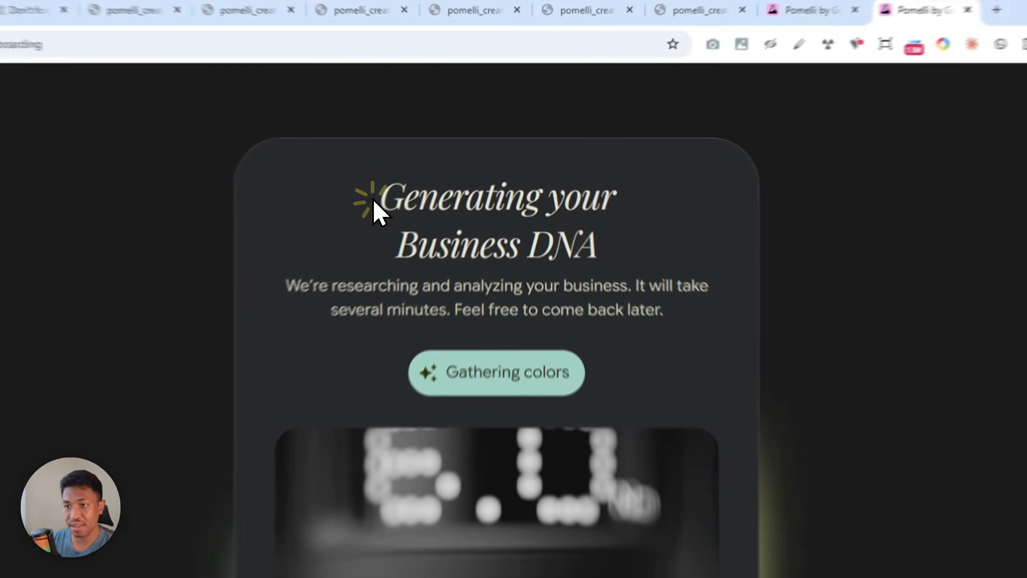
Review the generated HOTO Business DNA through to the business overview, approve it and open the product catalog.
{"action": "left_click_drag", "start_coordinate": [373, 198], "coordinate": [626, 266]}
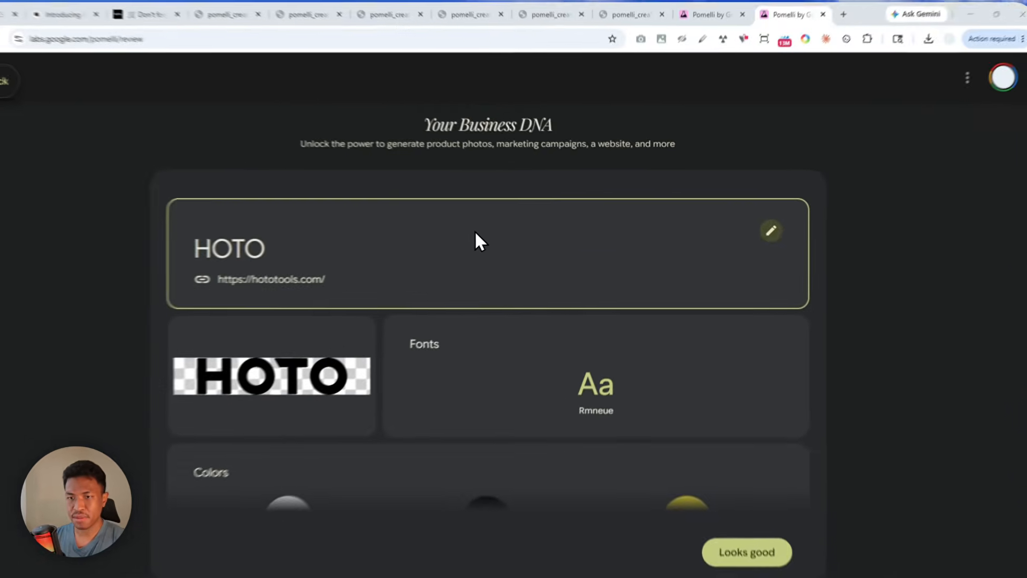
{"action": "scroll", "coordinate": [472, 246], "scroll_direction": "down", "scroll_amount": 3}
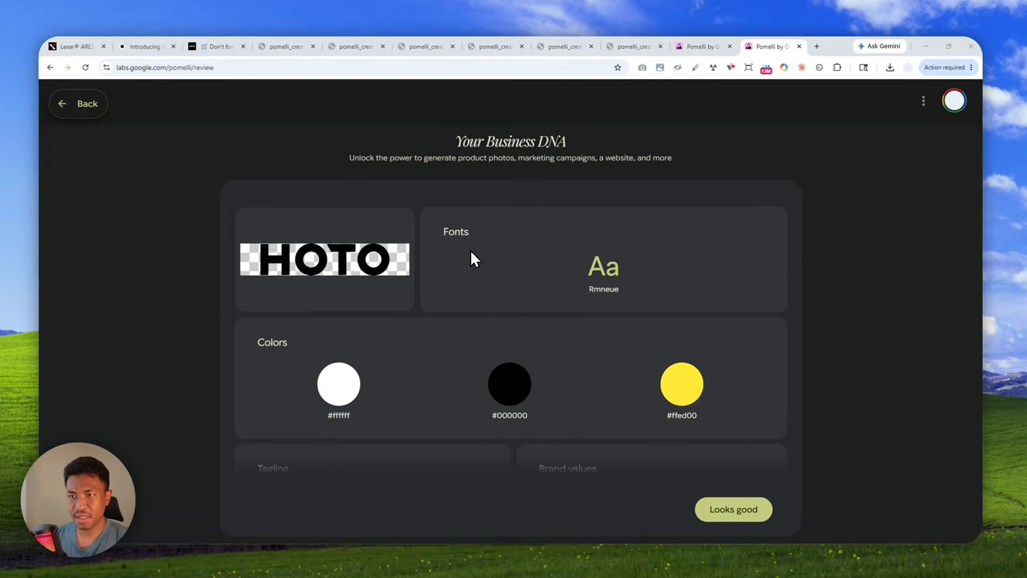
{"action": "mouse_move", "coordinate": [472, 253]}
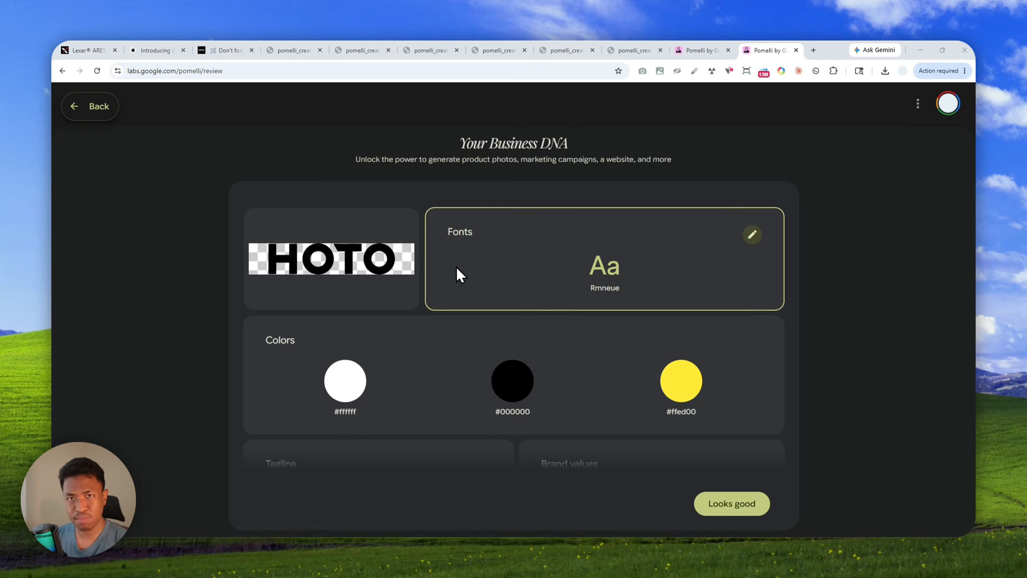
{"action": "scroll", "coordinate": [526, 260], "scroll_direction": "down", "scroll_amount": 3}
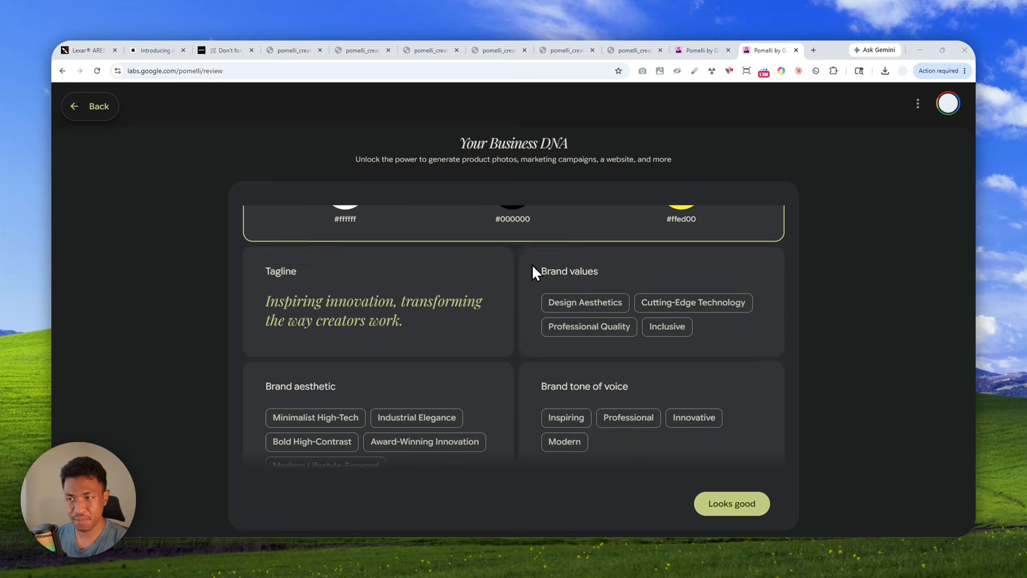
{"action": "scroll", "coordinate": [529, 279], "scroll_direction": "down", "scroll_amount": 3}
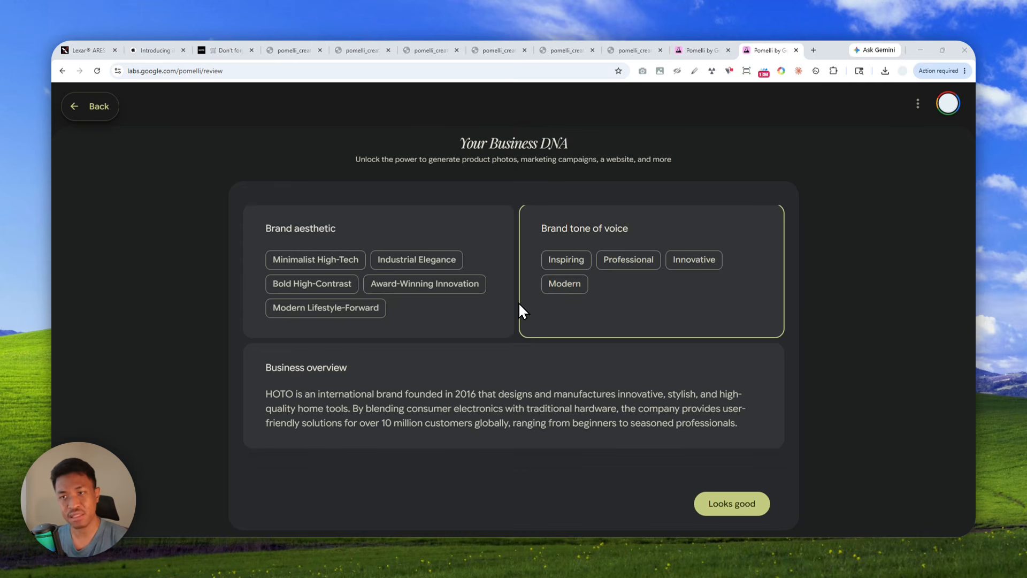
{"action": "scroll", "coordinate": [519, 302], "scroll_direction": "up", "scroll_amount": 5}
{"action": "left_click", "coordinate": [731, 504]}
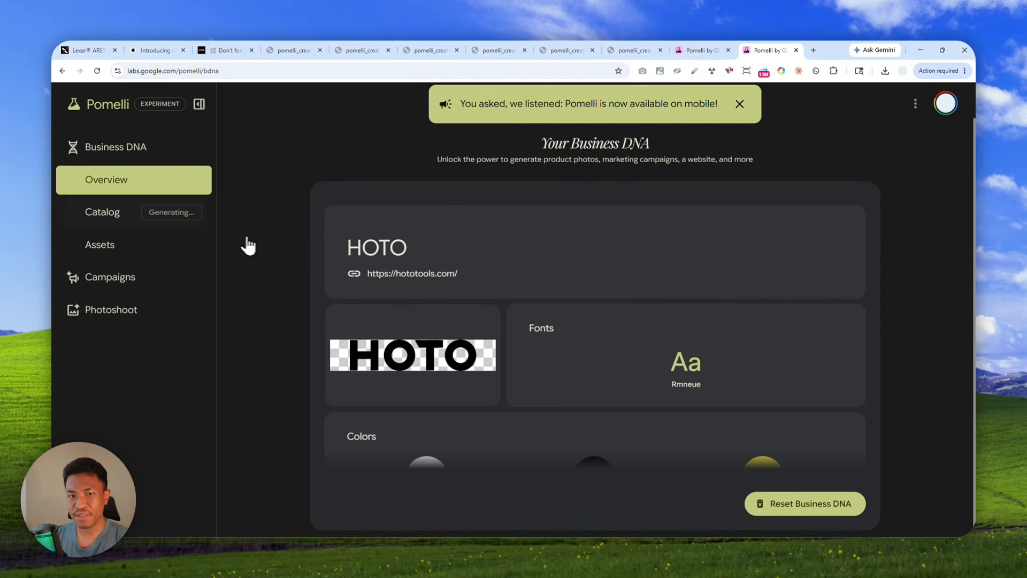
{"action": "left_click", "coordinate": [109, 214]}
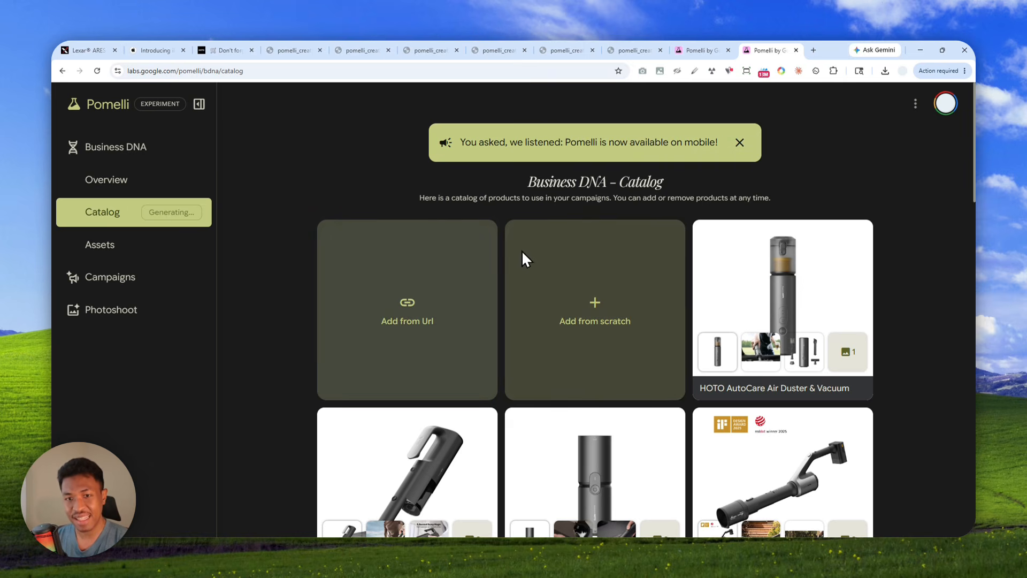
Look through the HOTO products in the catalog and inspect the form for adding an item from scratch.
{"action": "scroll", "coordinate": [542, 264], "scroll_direction": "down", "scroll_amount": 3}
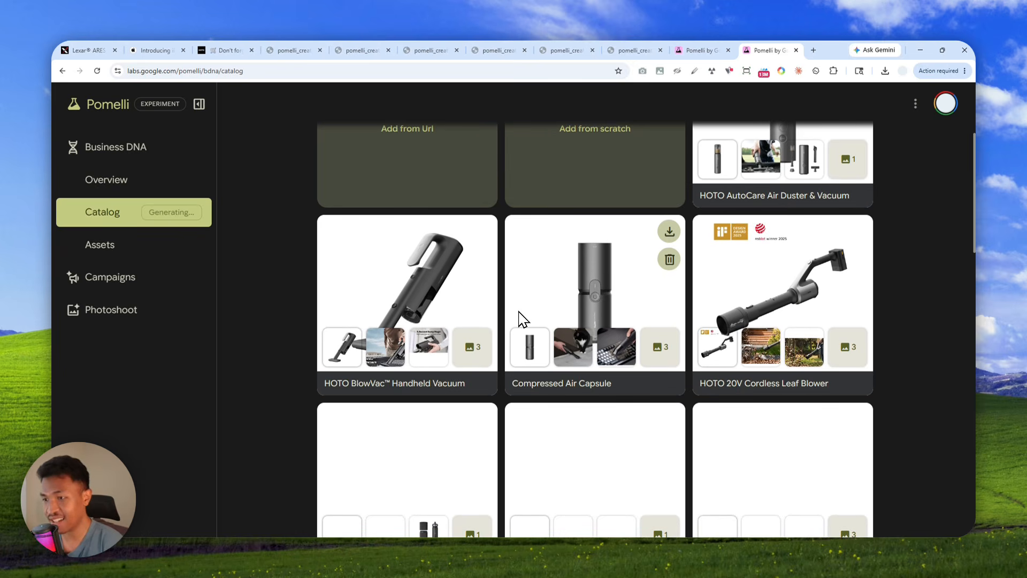
{"action": "scroll", "coordinate": [500, 321], "scroll_direction": "down", "scroll_amount": 3}
{"action": "scroll", "coordinate": [554, 390], "scroll_direction": "up", "scroll_amount": 5}
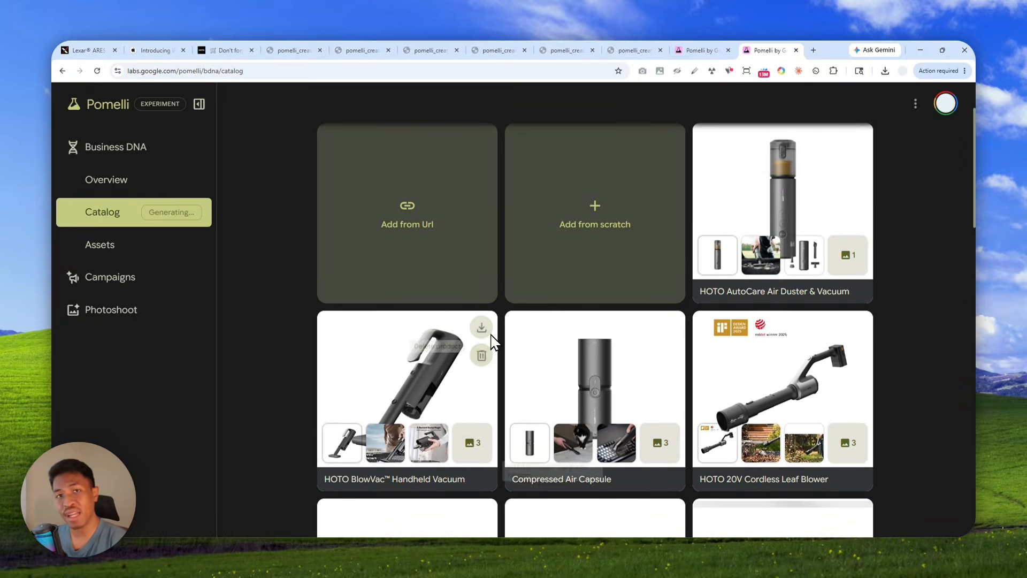
{"action": "scroll", "coordinate": [491, 341], "scroll_direction": "up", "scroll_amount": 2}
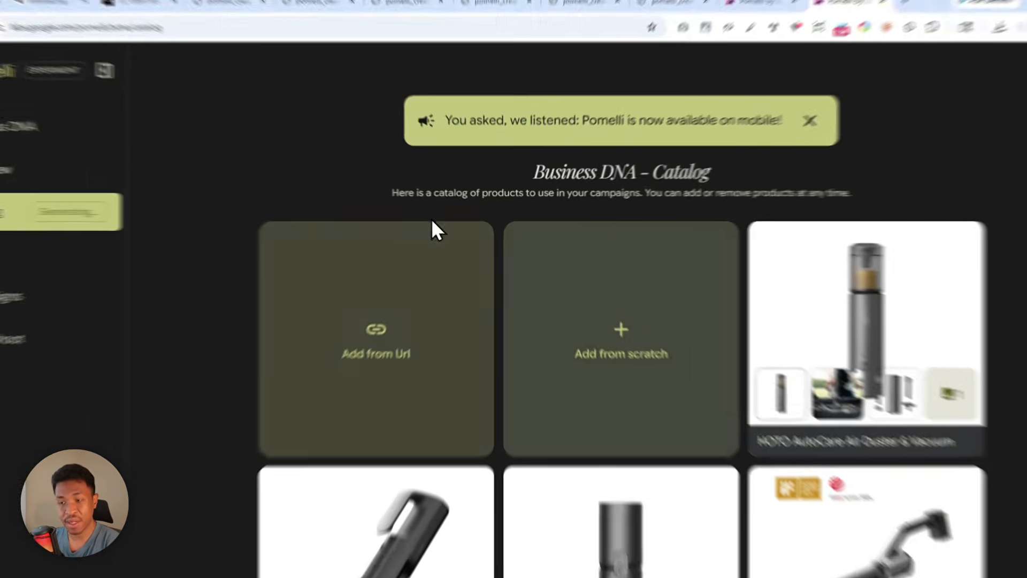
{"action": "left_click", "coordinate": [594, 310]}
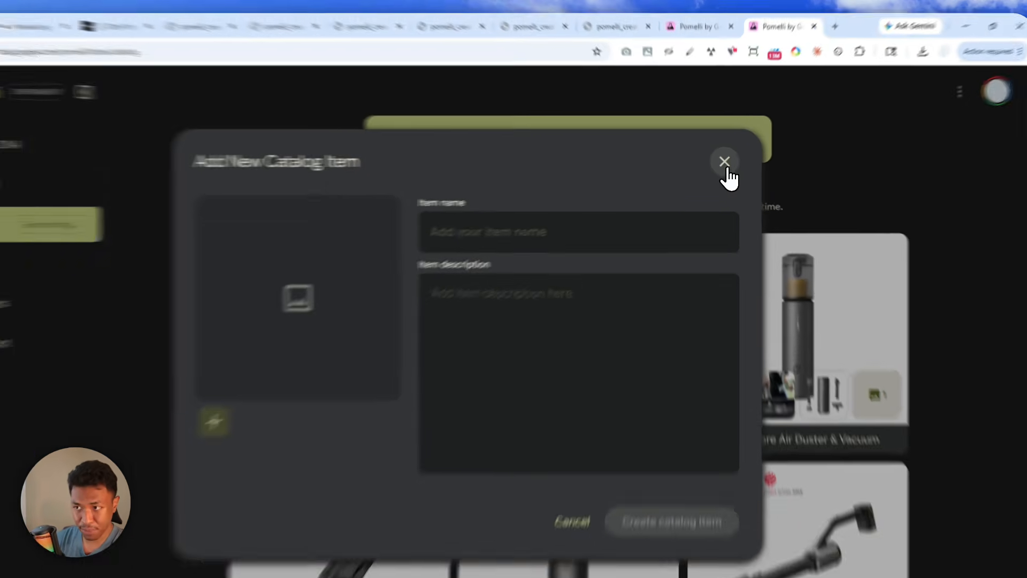
{"action": "left_click", "coordinate": [723, 160]}
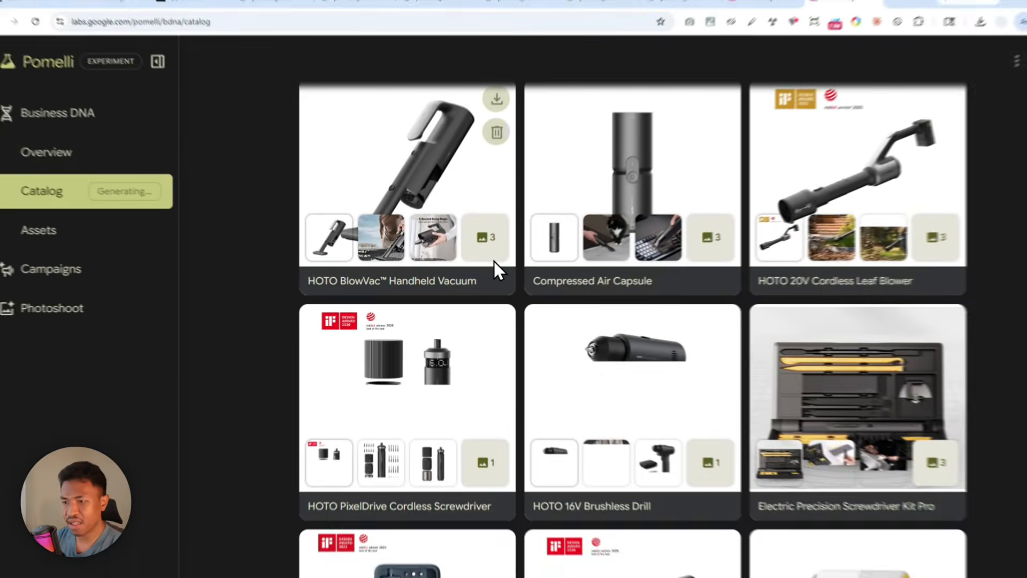
{"action": "scroll", "coordinate": [495, 264], "scroll_direction": "down", "scroll_amount": 4}
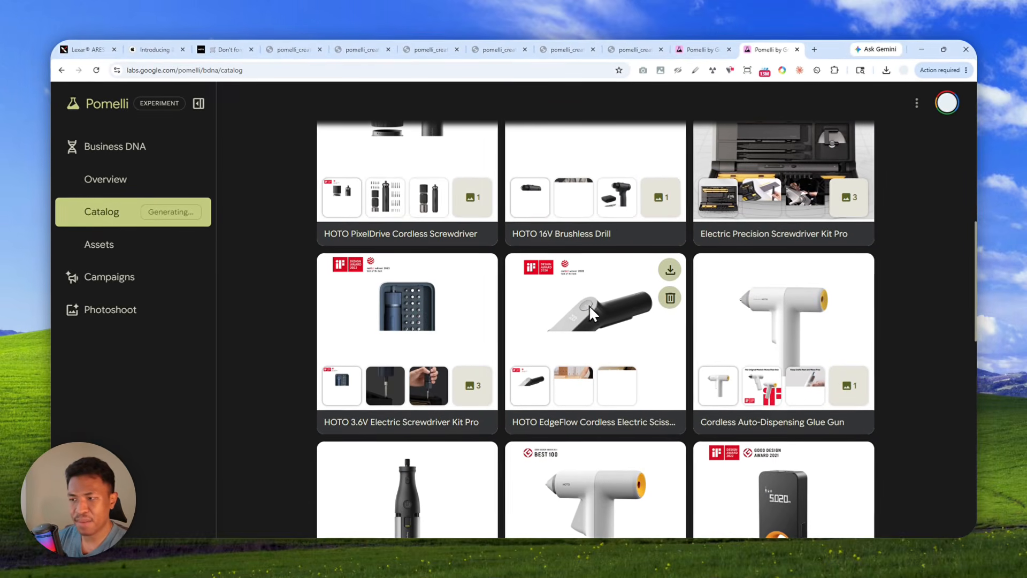
{"action": "scroll", "coordinate": [589, 305], "scroll_direction": "down", "scroll_amount": 3}
{"action": "scroll", "coordinate": [438, 301], "scroll_direction": "up", "scroll_amount": 10}
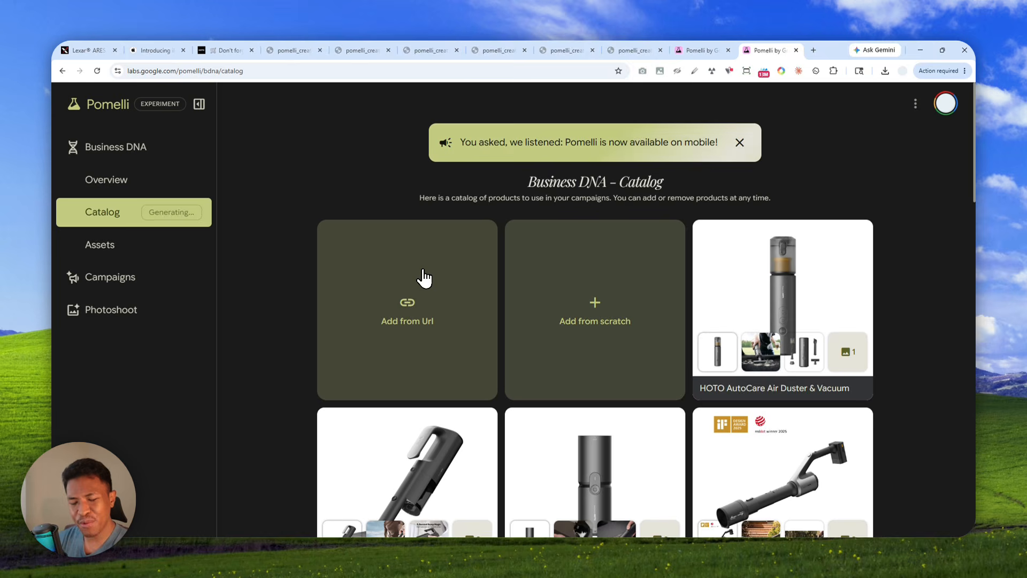
Start adding a catalog product from a URL and browse the HOTO homepage for a product to use.
{"action": "left_click", "coordinate": [408, 306]}
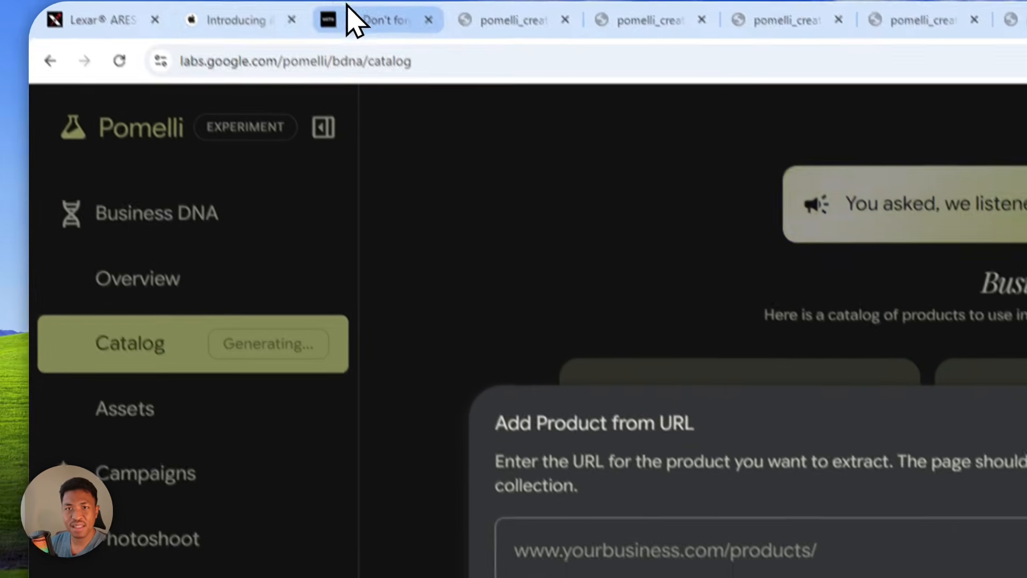
{"action": "left_click", "coordinate": [243, 46]}
{"action": "left_click", "coordinate": [413, 51]}
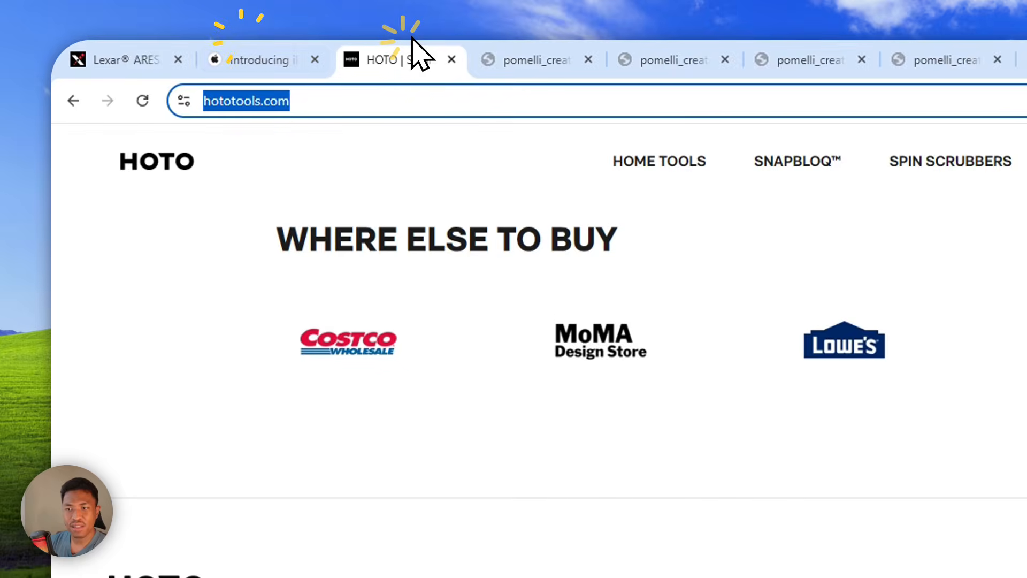
{"action": "scroll", "coordinate": [559, 317], "scroll_direction": "up", "scroll_amount": 15}
{"action": "mouse_move", "coordinate": [659, 162]}
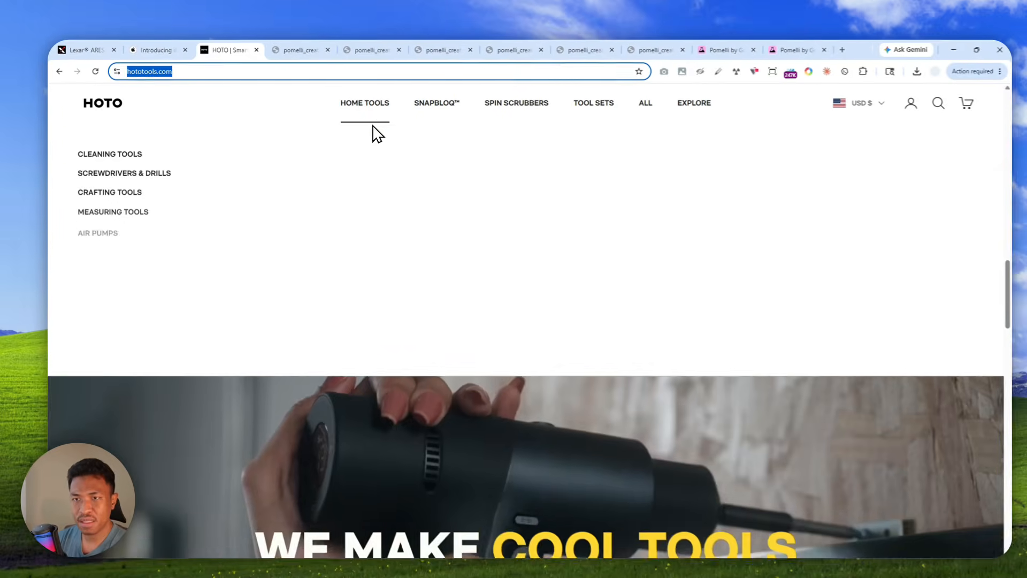
{"action": "scroll", "coordinate": [442, 210], "scroll_direction": "up", "scroll_amount": 6}
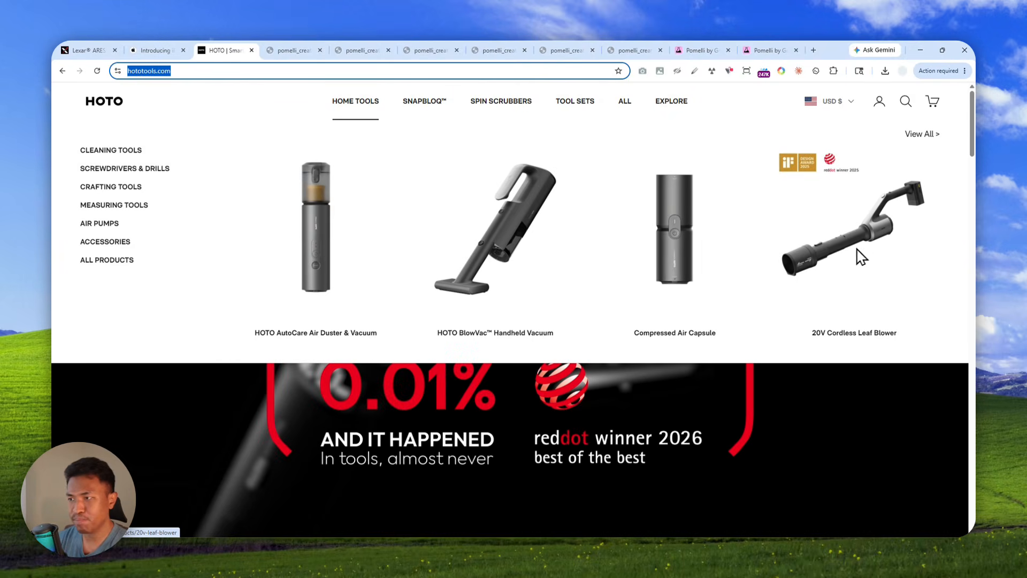
{"action": "scroll", "coordinate": [339, 309], "scroll_direction": "down", "scroll_amount": 12}
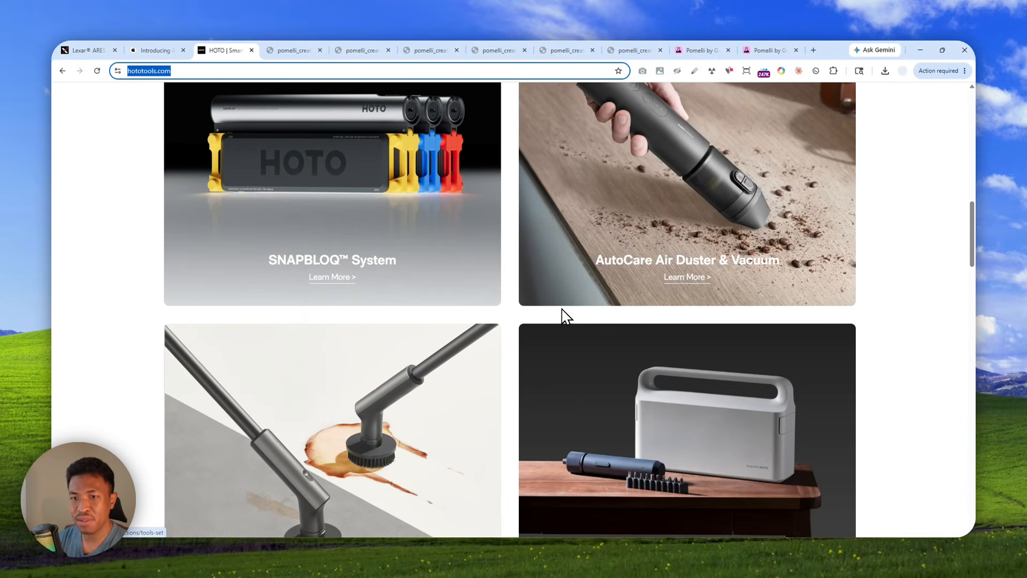
{"action": "scroll", "coordinate": [418, 294], "scroll_direction": "up", "scroll_amount": 2}
{"action": "scroll", "coordinate": [346, 242], "scroll_direction": "down", "scroll_amount": 5}
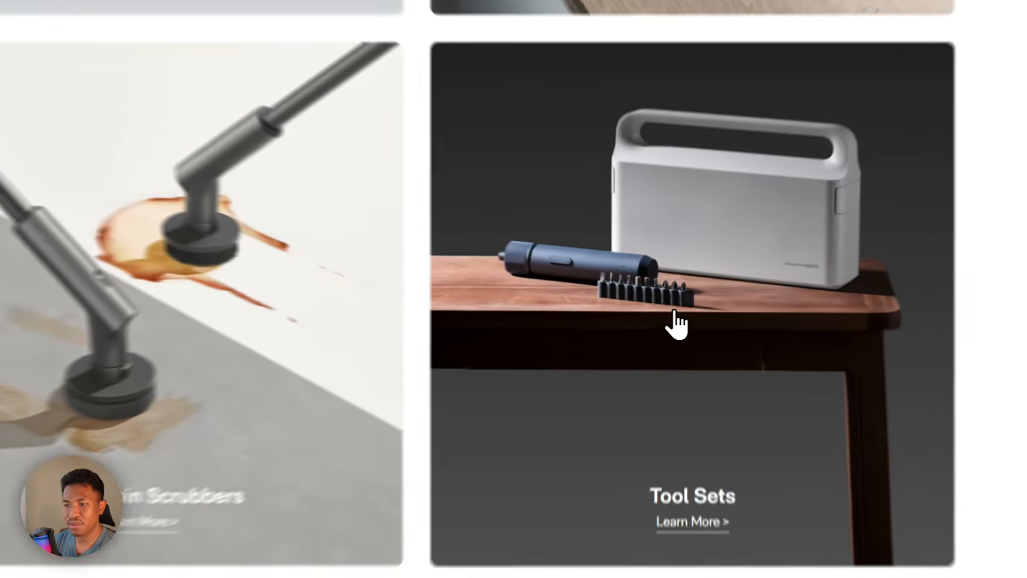
Open the Hand Tool Set product page from the HOTO Tool Sets collection and copy its address.
{"action": "left_click", "coordinate": [695, 268]}
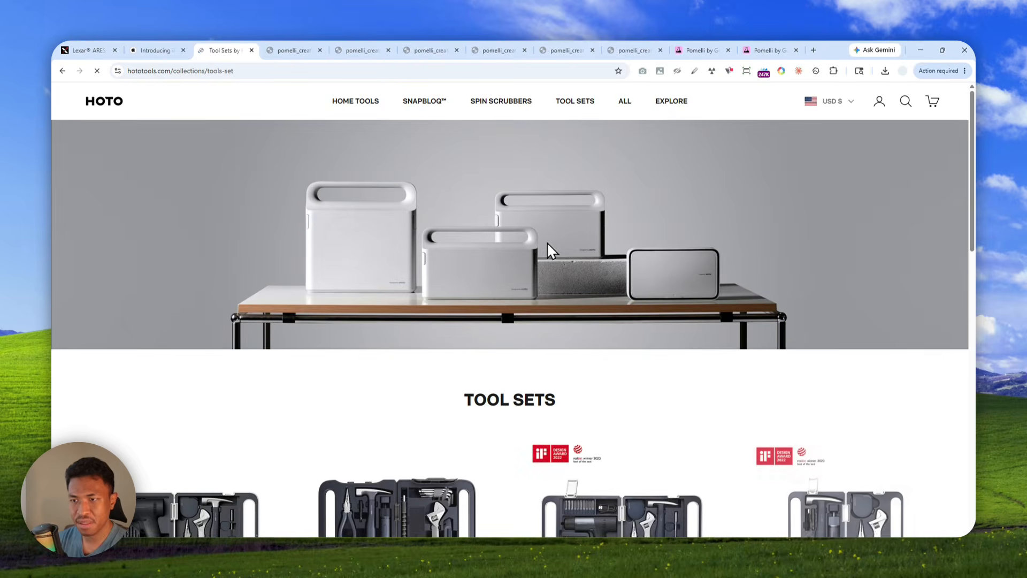
{"action": "scroll", "coordinate": [541, 257], "scroll_direction": "down", "scroll_amount": 5}
{"action": "scroll", "coordinate": [434, 428], "scroll_direction": "down", "scroll_amount": 2}
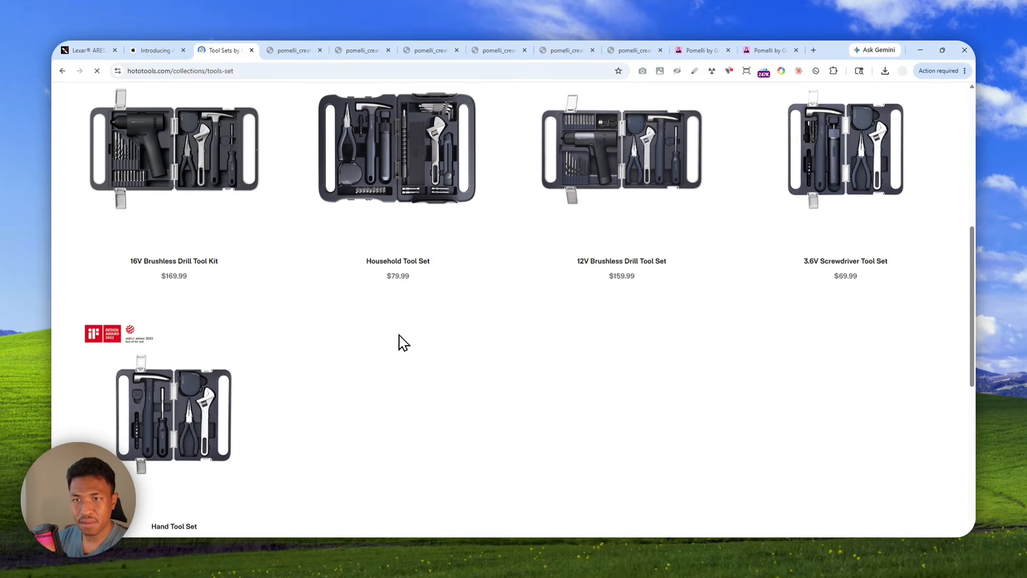
{"action": "scroll", "coordinate": [394, 355], "scroll_direction": "down", "scroll_amount": 4}
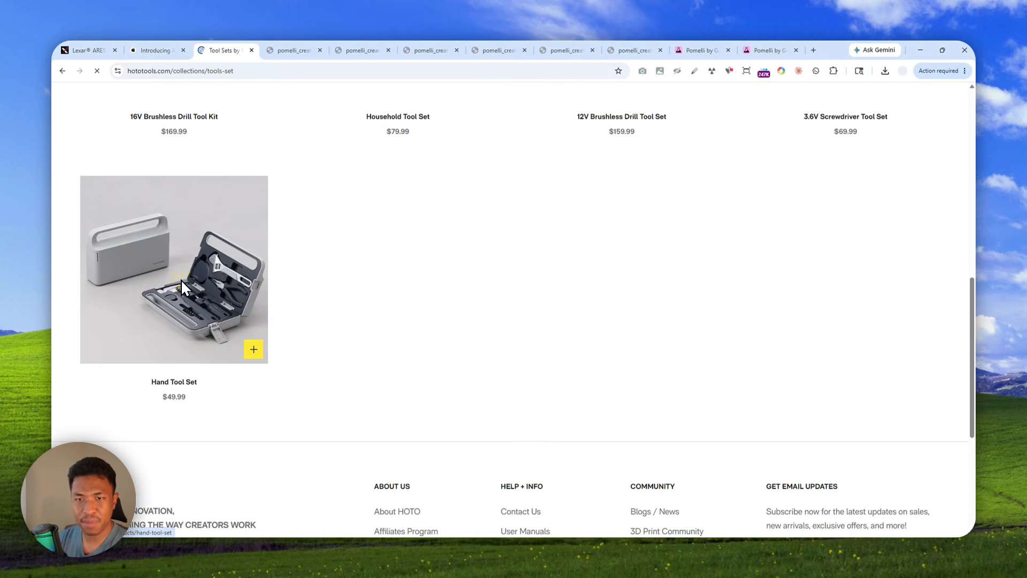
{"action": "left_click", "coordinate": [181, 280]}
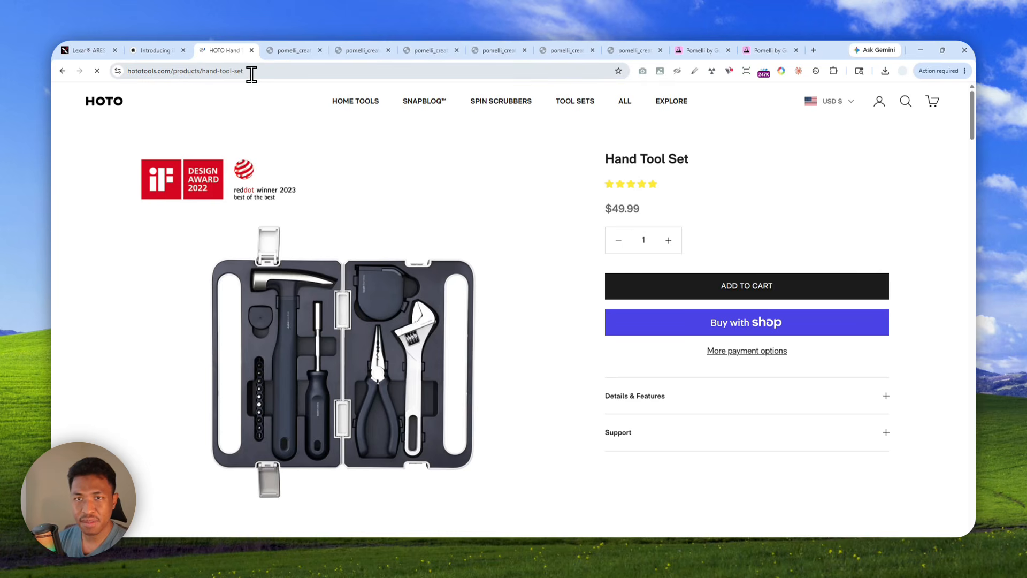
{"action": "left_click", "coordinate": [269, 71]}
{"action": "right_click", "coordinate": [191, 76]}
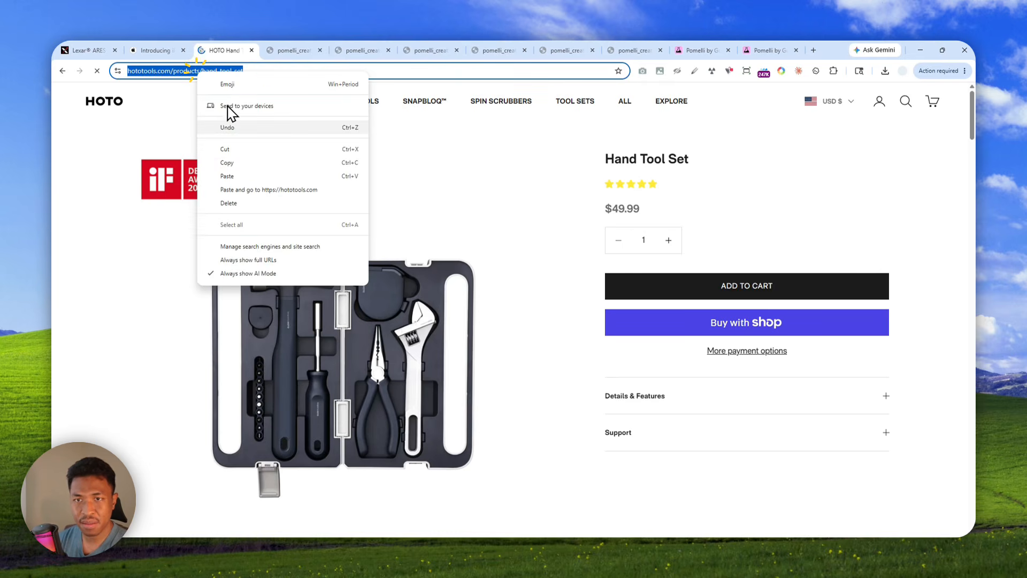
{"action": "left_click", "coordinate": [244, 160]}
{"action": "left_click", "coordinate": [764, 48]}
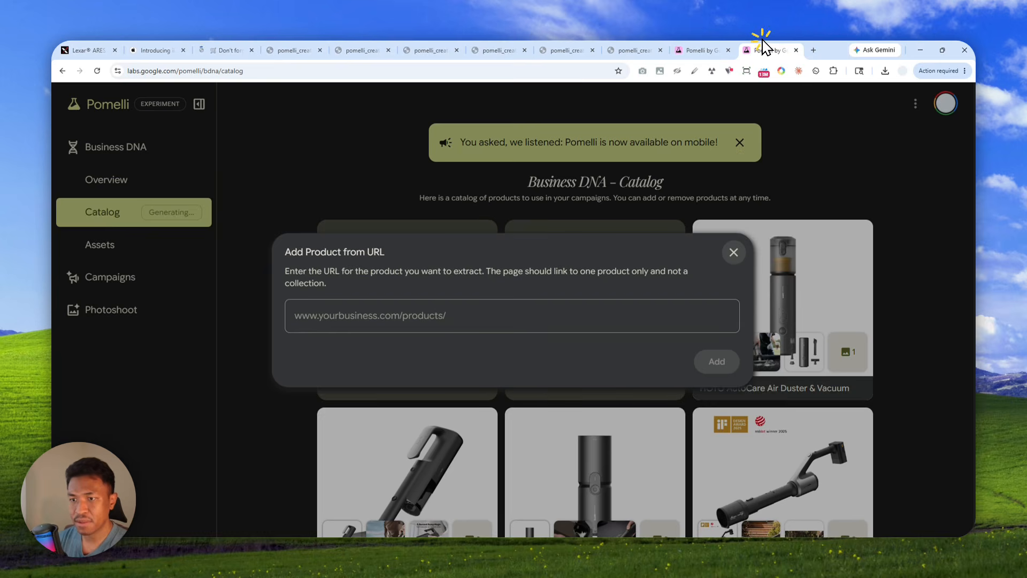
{"action": "right_click", "coordinate": [345, 313]}
{"action": "left_click", "coordinate": [354, 201]}
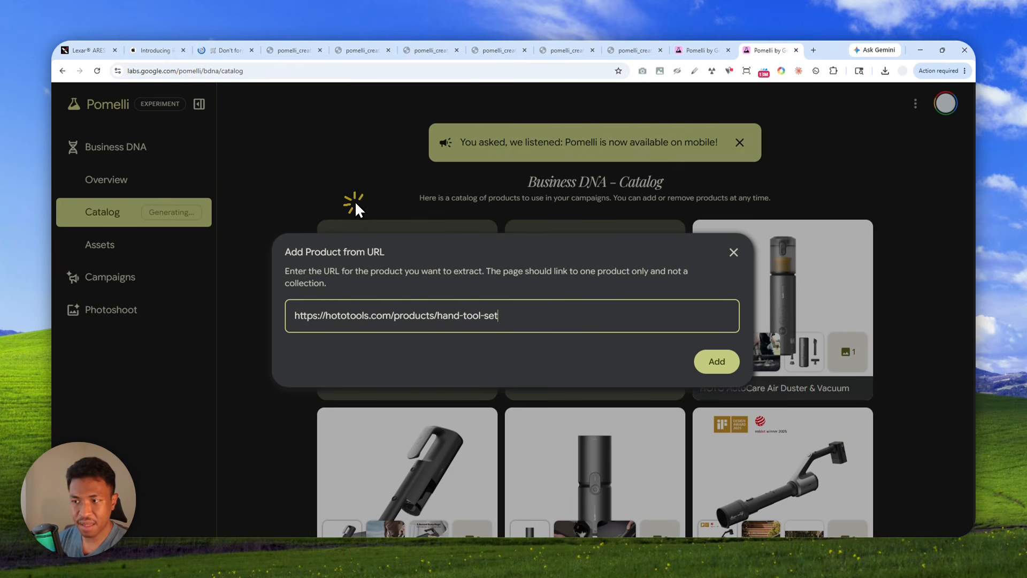
{"action": "left_click", "coordinate": [700, 364]}
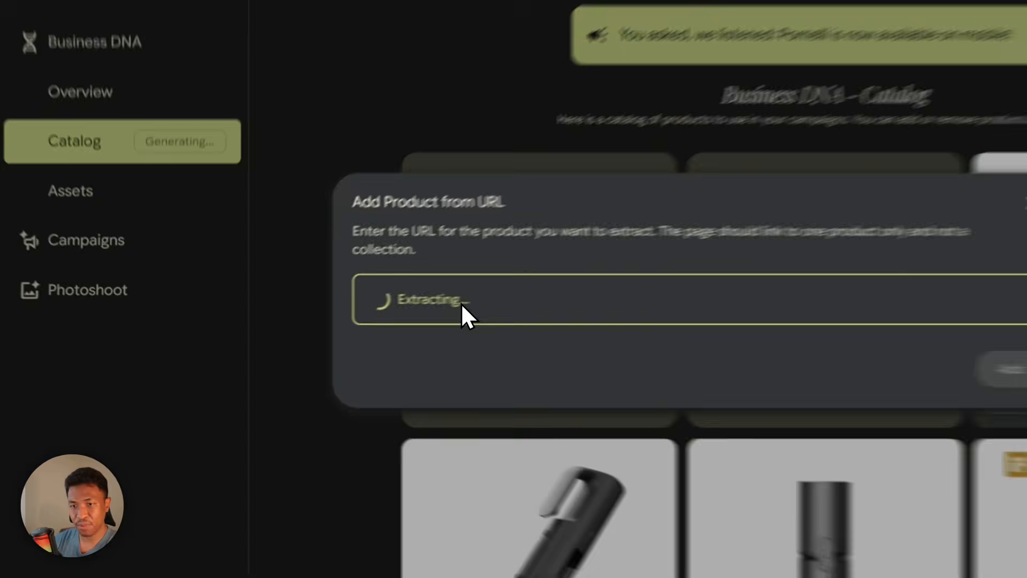
{"action": "left_click_drag", "start_coordinate": [461, 301], "coordinate": [381, 303]}
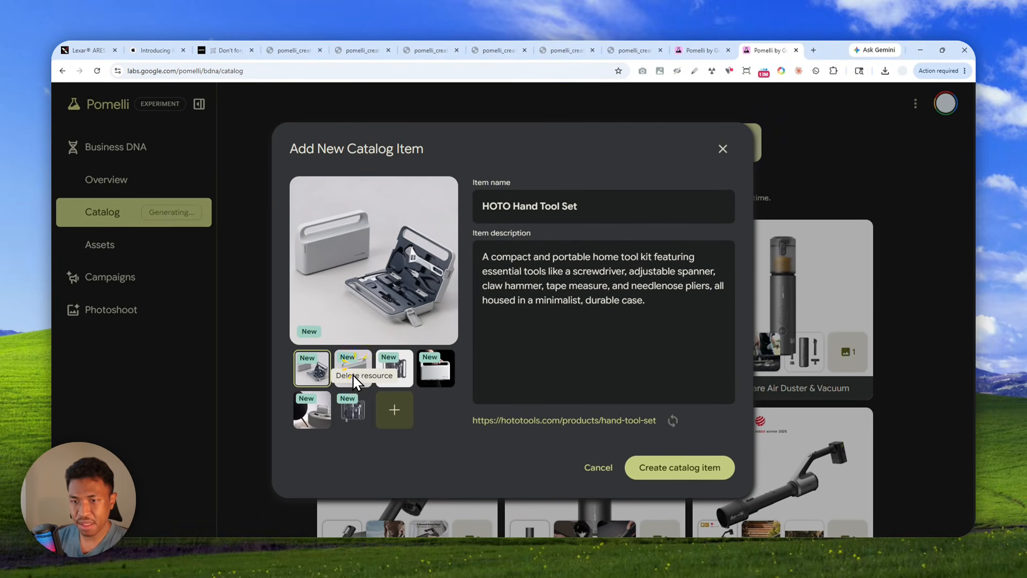
Preview the extracted product images up to the hand-carried case and create the HOTO Hand Tool Set catalog item.
{"action": "left_click", "coordinate": [347, 385]}
{"action": "left_click", "coordinate": [388, 382]}
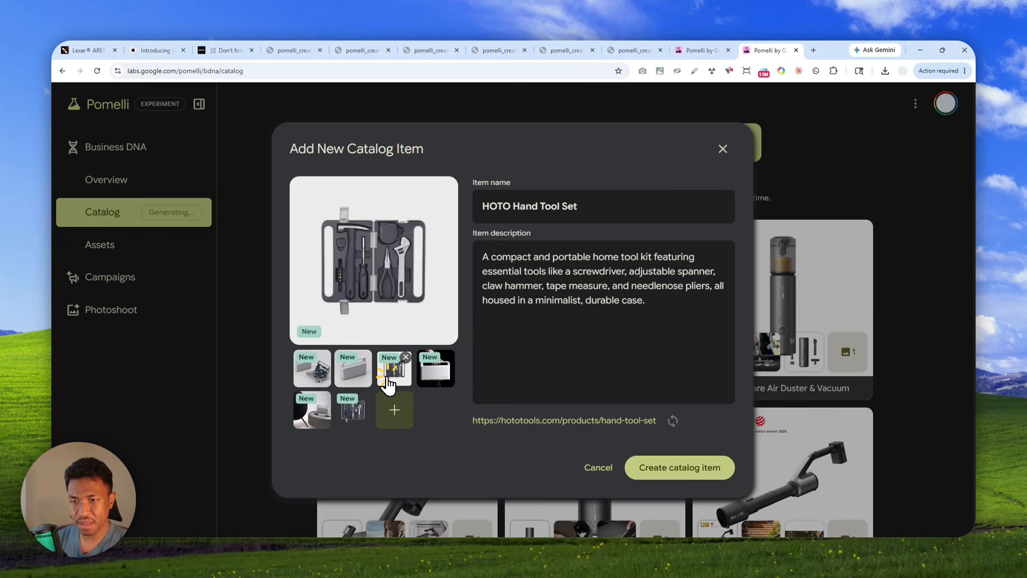
{"action": "left_click", "coordinate": [435, 369]}
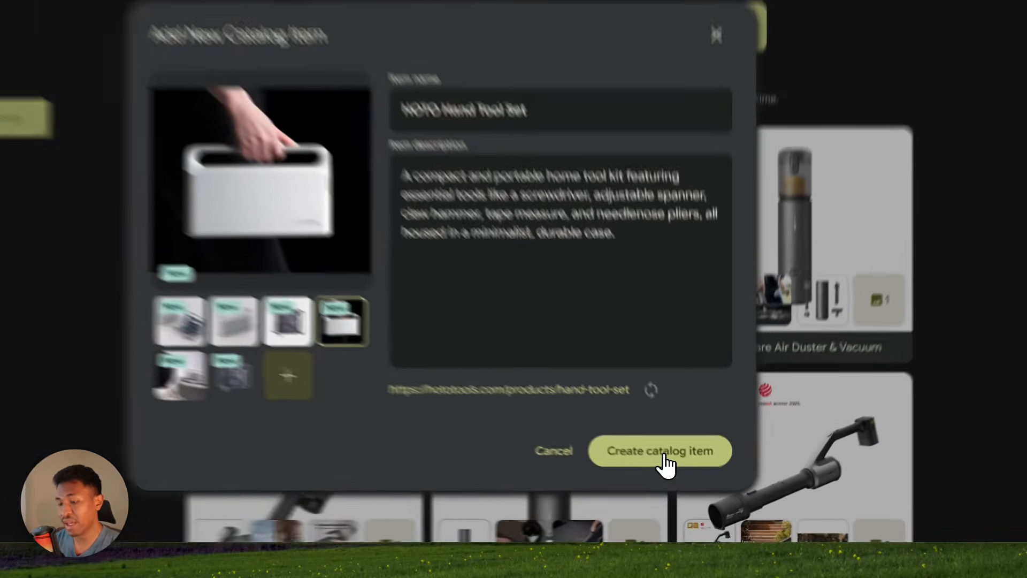
{"action": "left_click", "coordinate": [663, 474]}
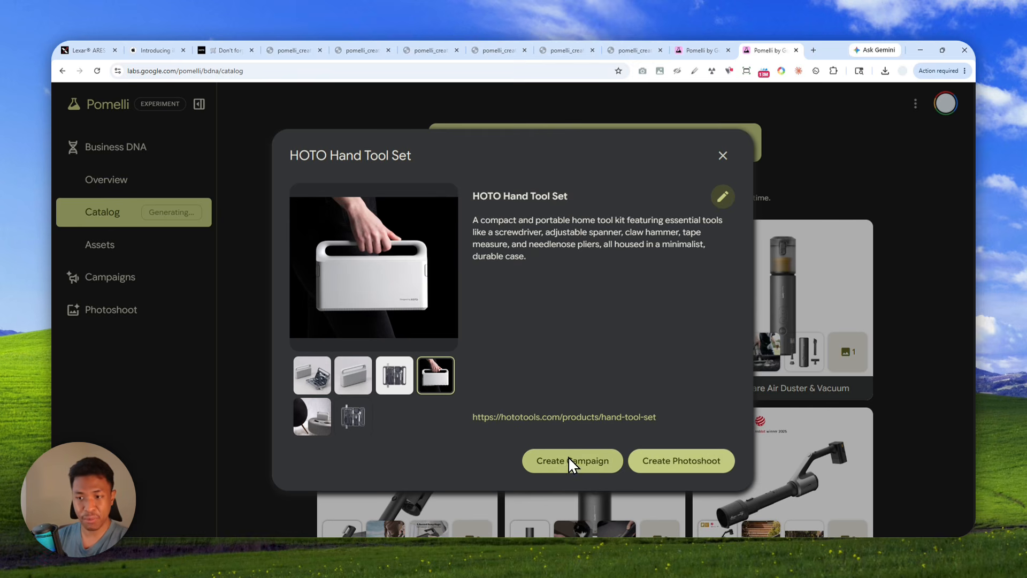
Review the previously downloaded Apple and Lexar creatives in the other browser tabs and return to the Hand Tool Set item.
{"action": "left_click", "coordinate": [564, 49]}
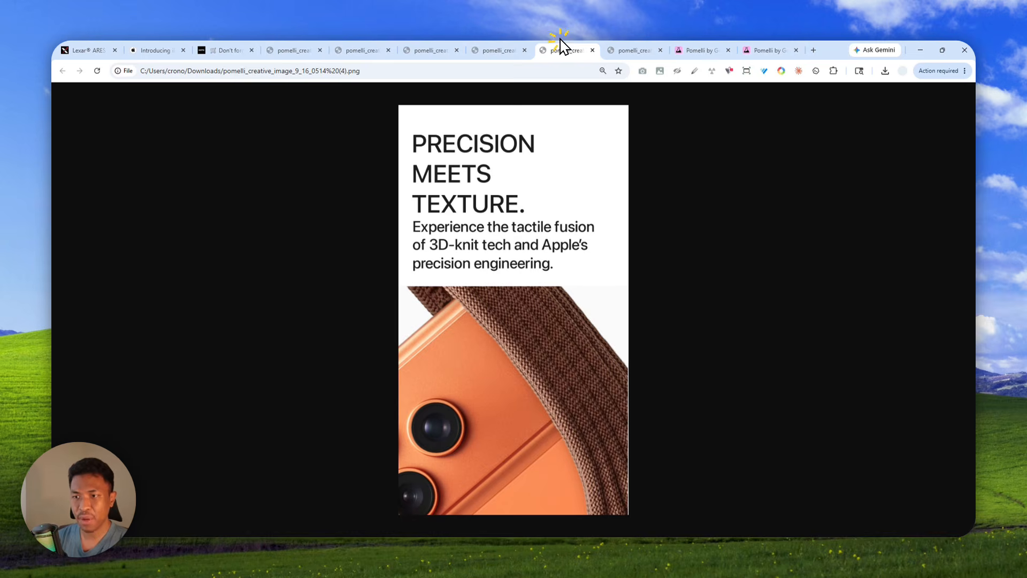
{"action": "left_click", "coordinate": [526, 47]}
{"action": "left_click", "coordinate": [461, 48]}
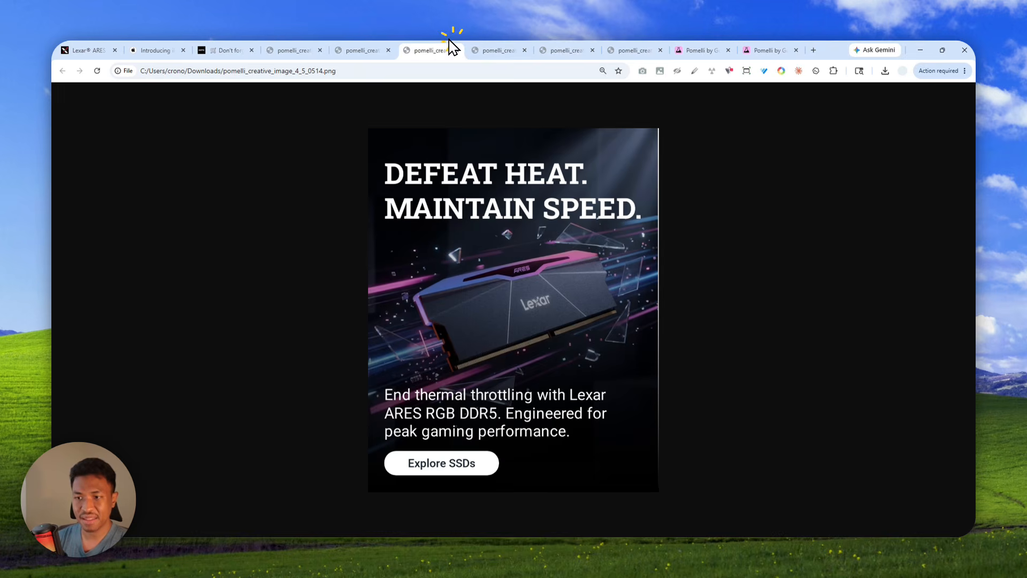
{"action": "left_click", "coordinate": [365, 48]}
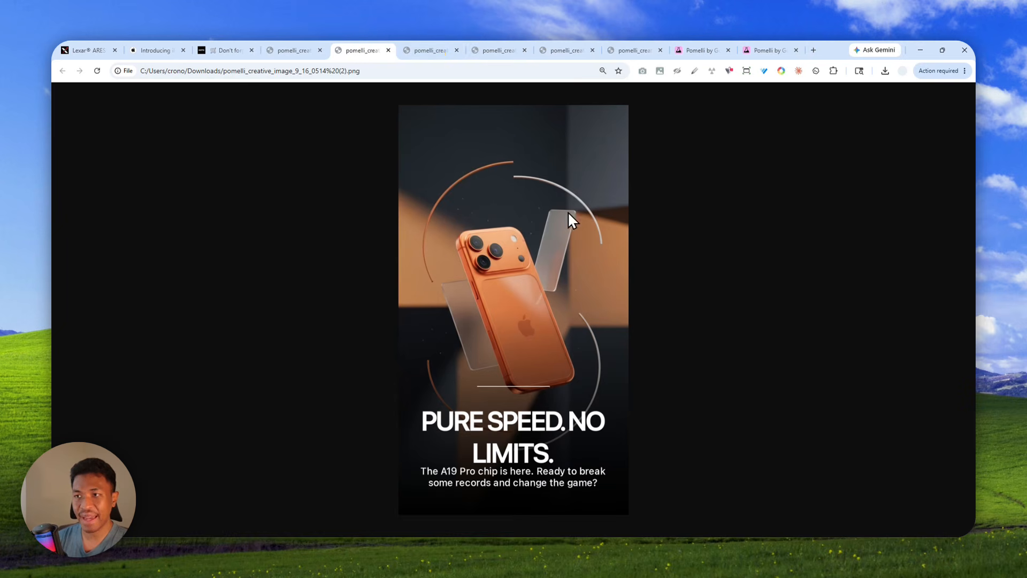
{"action": "left_click", "coordinate": [764, 43]}
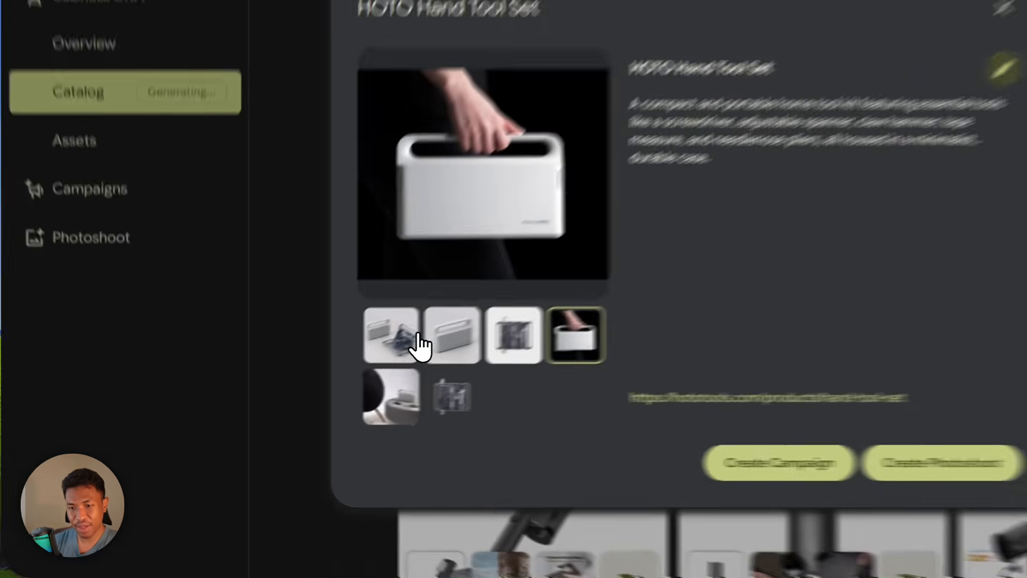
Select the Hand Tool Set image showing the closed and open cases and create a photoshoot from it.
{"action": "left_click", "coordinate": [312, 376]}
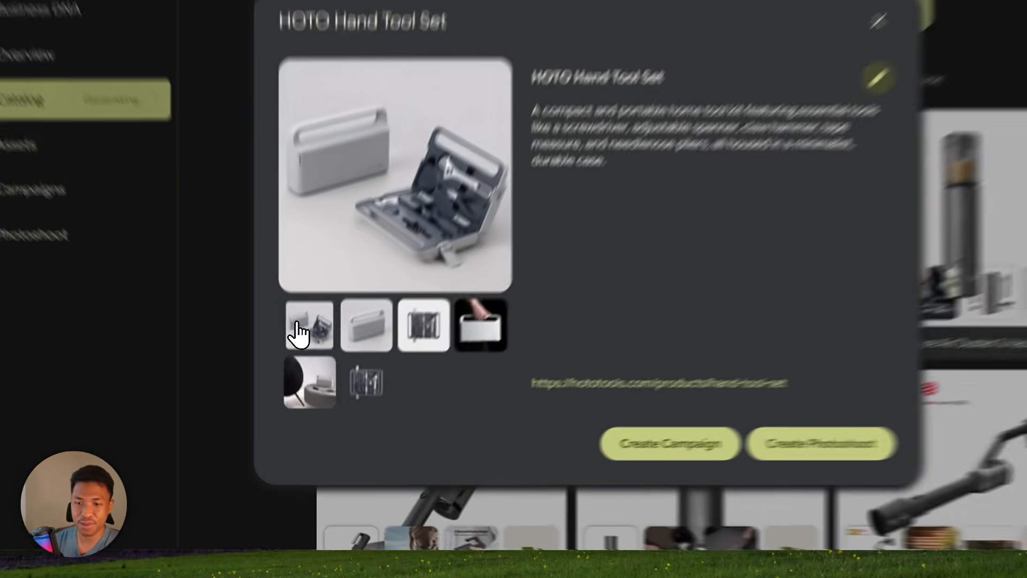
{"action": "left_click", "coordinate": [307, 371]}
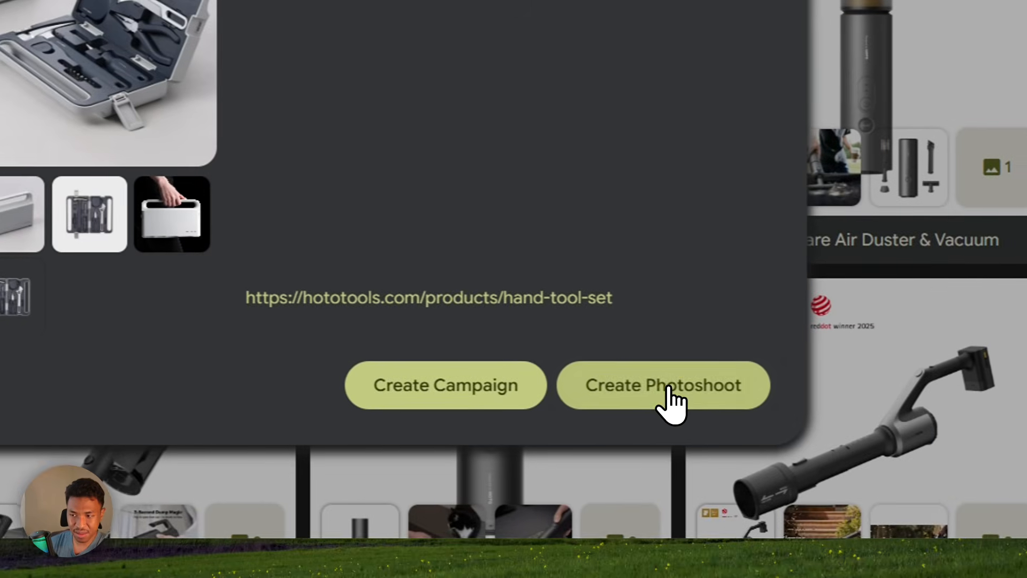
{"action": "left_click", "coordinate": [757, 402]}
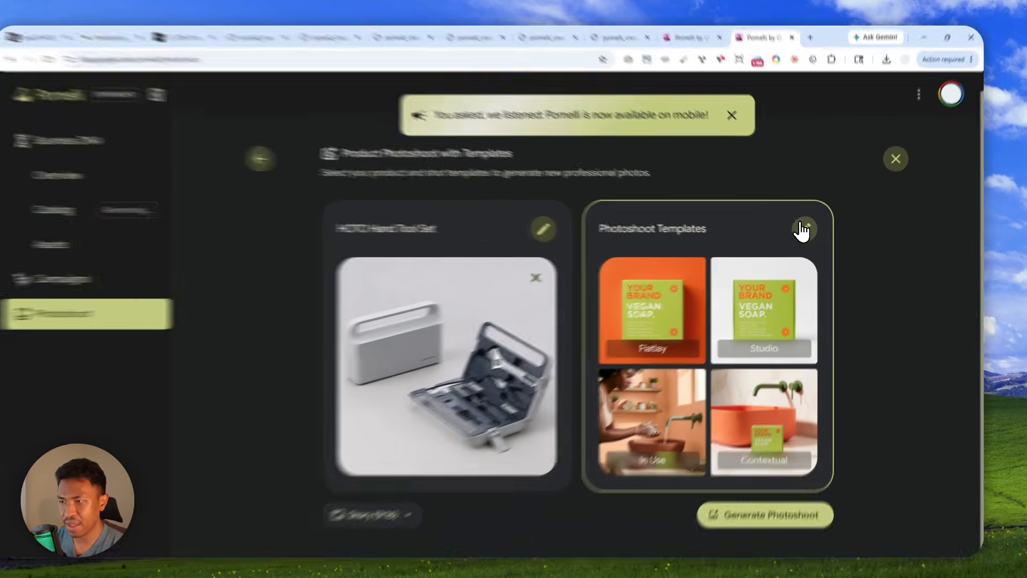
Open the photoshoot template selection, look through the categories and deselect the General Studio shot.
{"action": "left_click", "coordinate": [807, 229]}
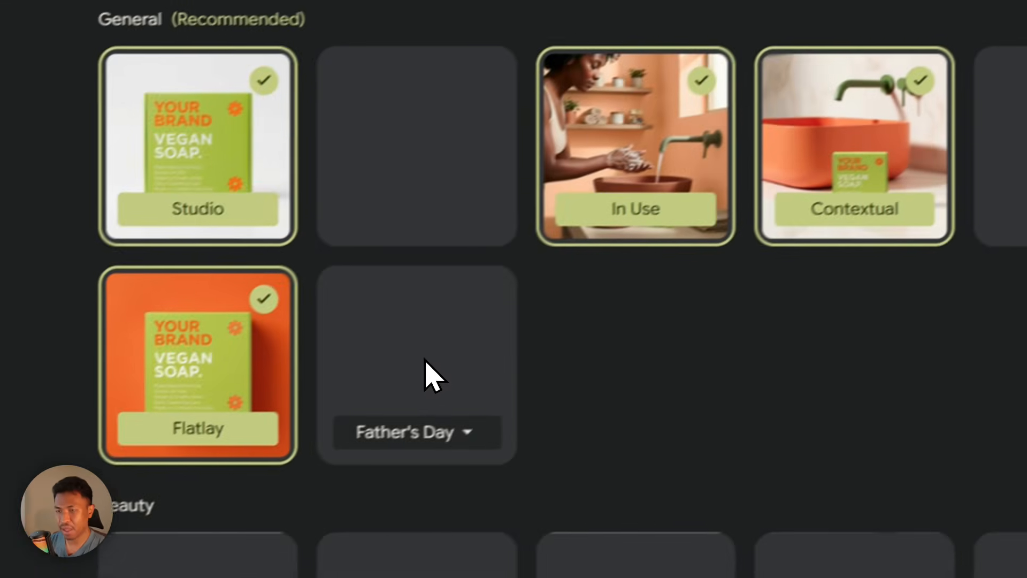
{"action": "scroll", "coordinate": [821, 219], "scroll_direction": "down", "scroll_amount": 5}
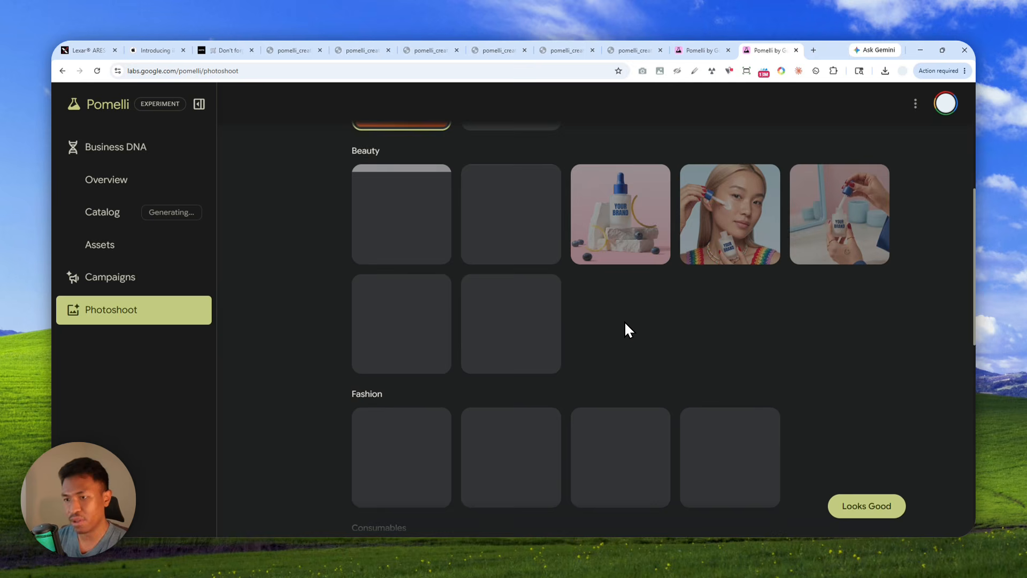
{"action": "scroll", "coordinate": [625, 321], "scroll_direction": "down", "scroll_amount": 3}
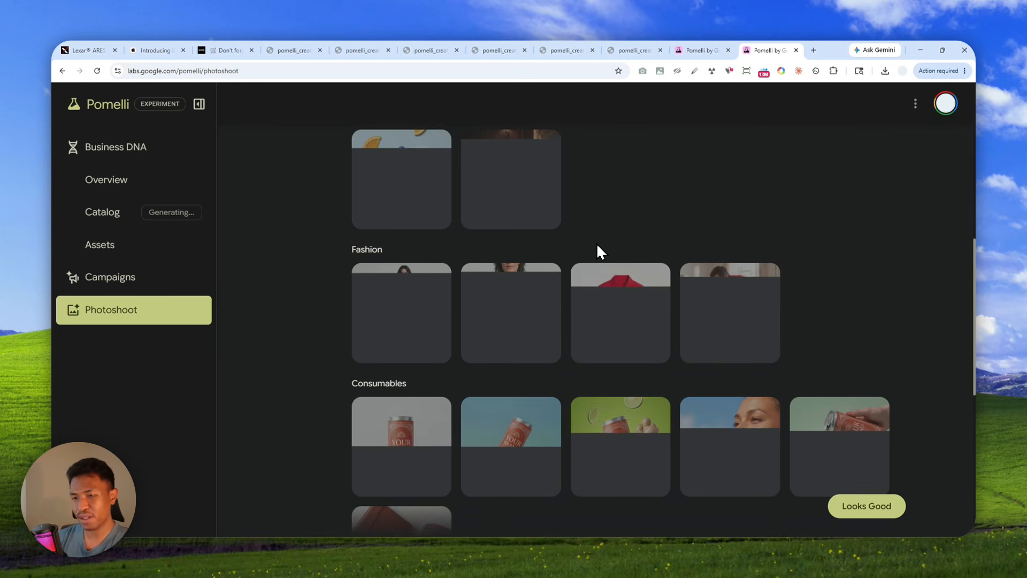
{"action": "scroll", "coordinate": [590, 251], "scroll_direction": "up", "scroll_amount": 9}
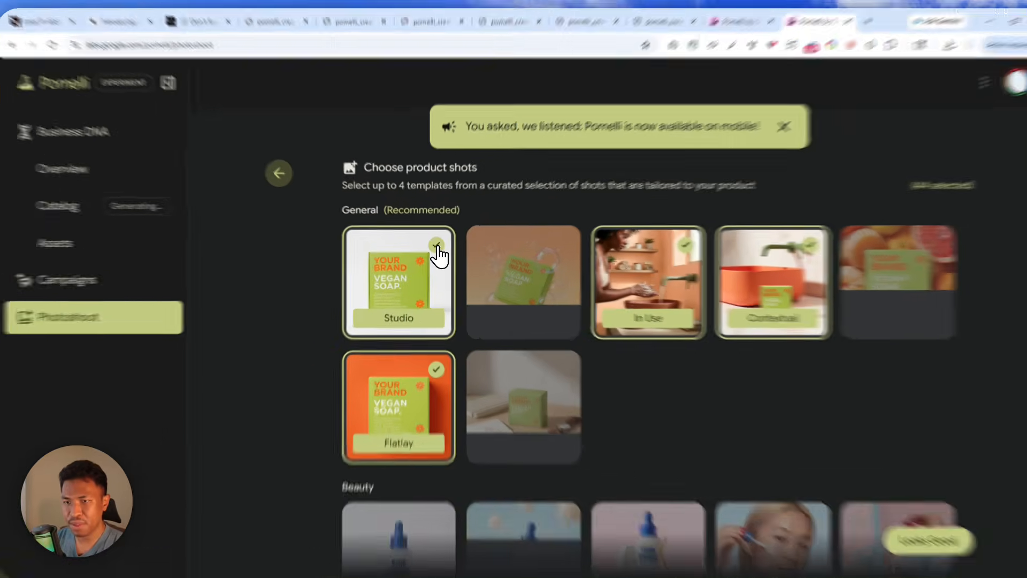
{"action": "left_click", "coordinate": [433, 247]}
Add the Home category's In Use lamp shot as the fourth template and accept the selection.
{"action": "scroll", "coordinate": [644, 321], "scroll_direction": "down", "scroll_amount": 10}
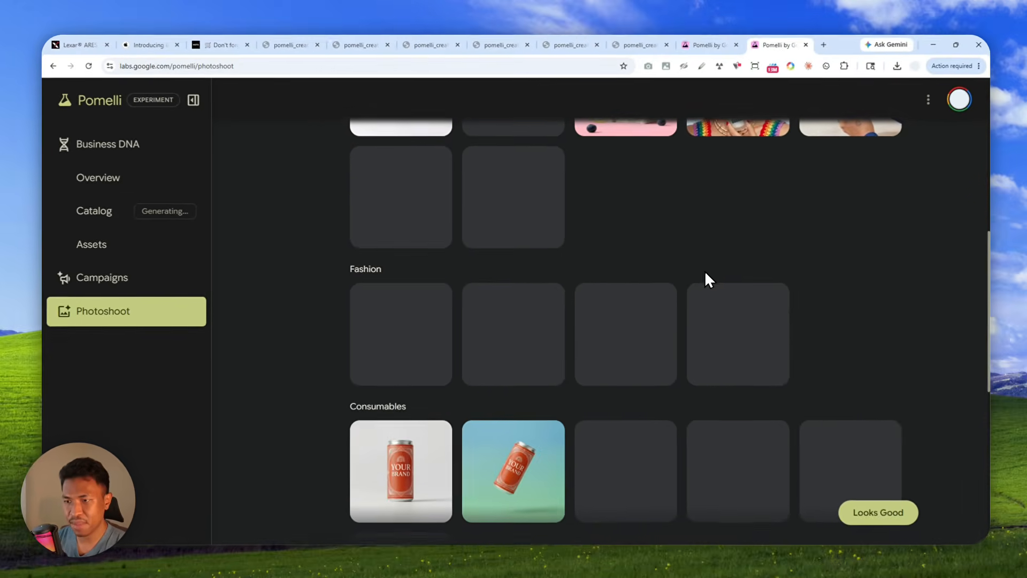
{"action": "scroll", "coordinate": [705, 271], "scroll_direction": "down", "scroll_amount": 4}
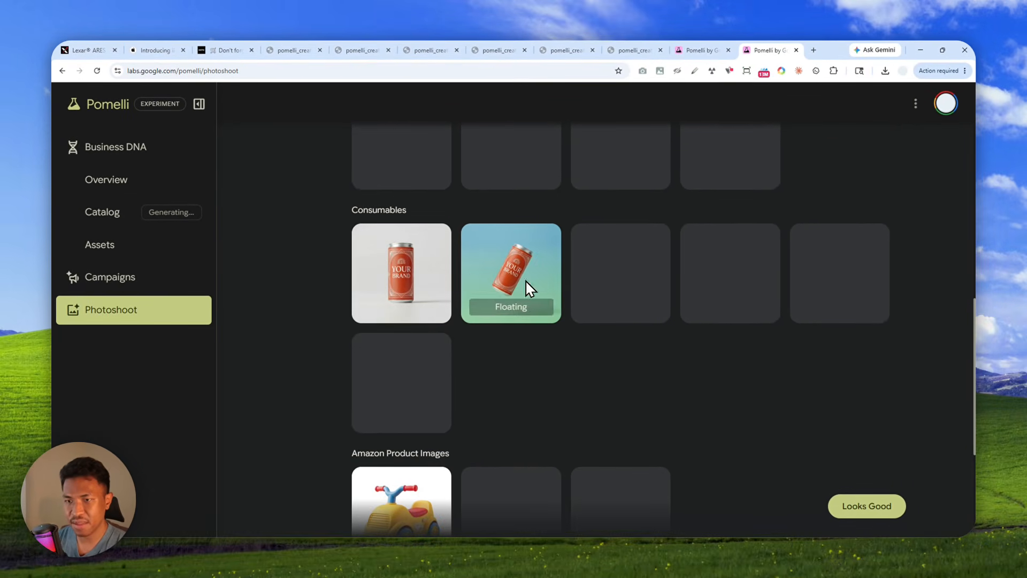
{"action": "scroll", "coordinate": [380, 271], "scroll_direction": "down", "scroll_amount": 3}
{"action": "scroll", "coordinate": [414, 358], "scroll_direction": "down", "scroll_amount": 2}
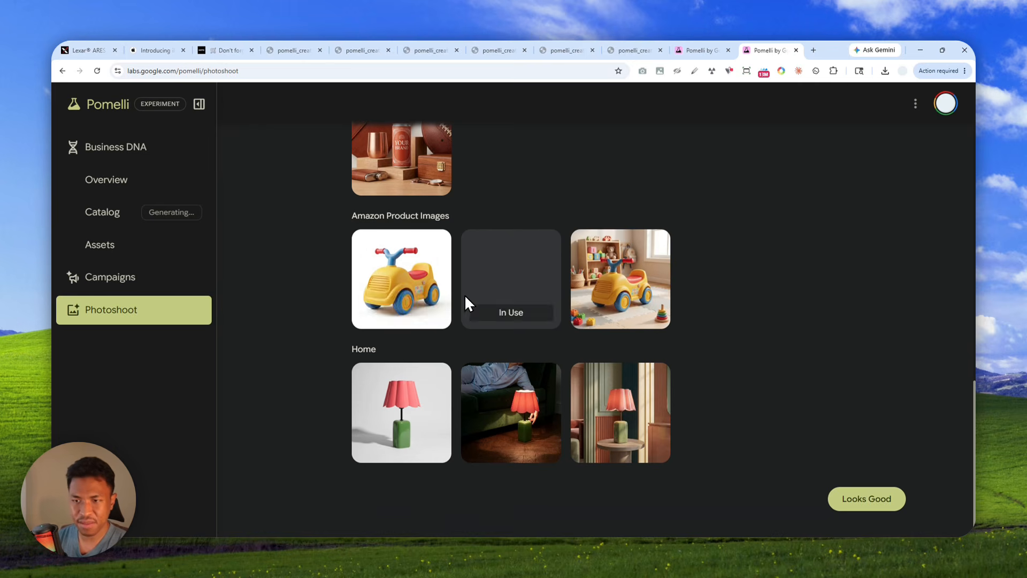
{"action": "scroll", "coordinate": [402, 300], "scroll_direction": "up", "scroll_amount": 5}
{"action": "scroll", "coordinate": [483, 283], "scroll_direction": "down", "scroll_amount": 5}
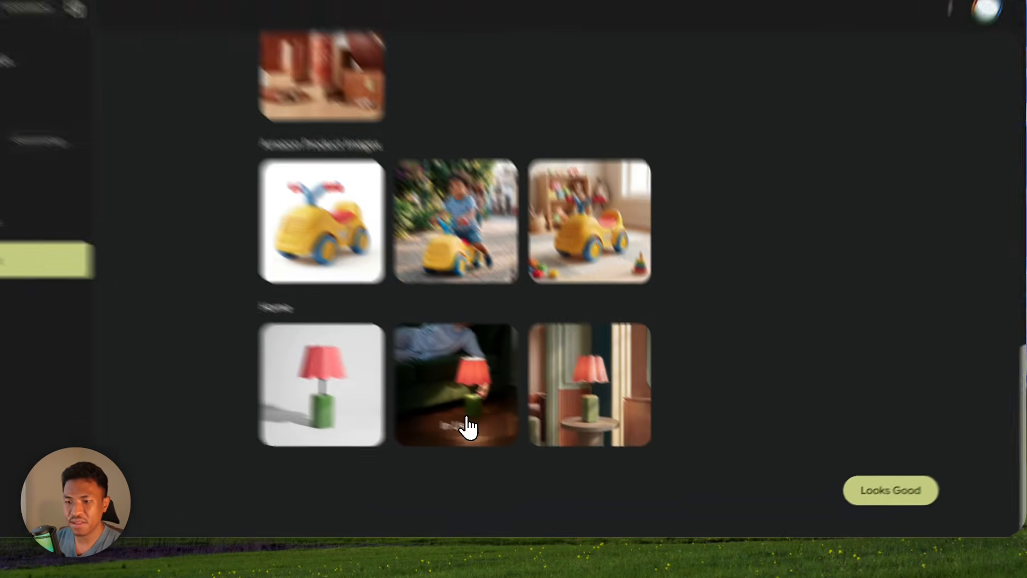
{"action": "left_click", "coordinate": [518, 438]}
{"action": "left_click", "coordinate": [958, 463]}
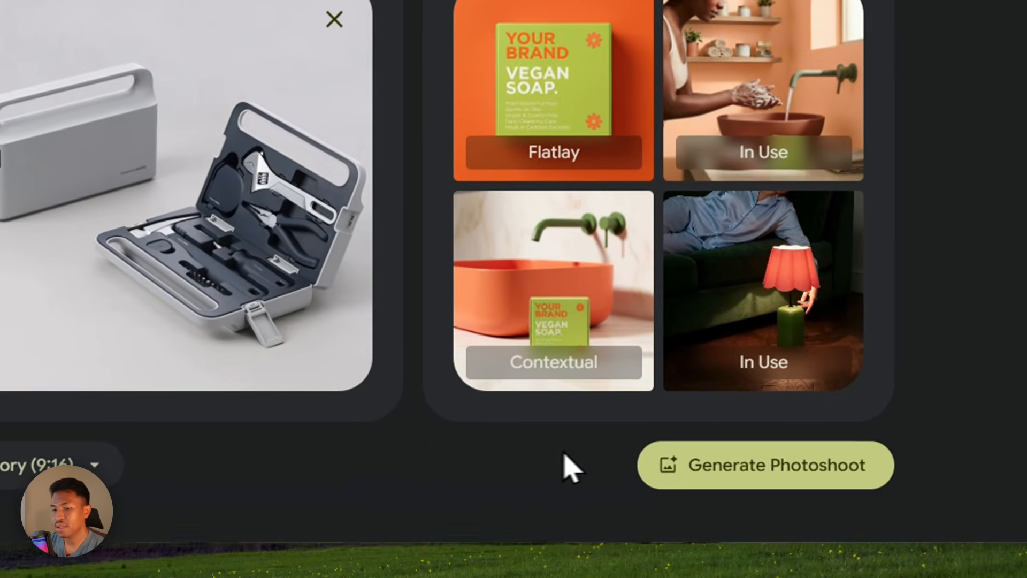
Check the aspect ratio options, keep Story (9:16) and generate the Hand Tool Set photoshoot.
{"action": "left_click", "coordinate": [353, 461]}
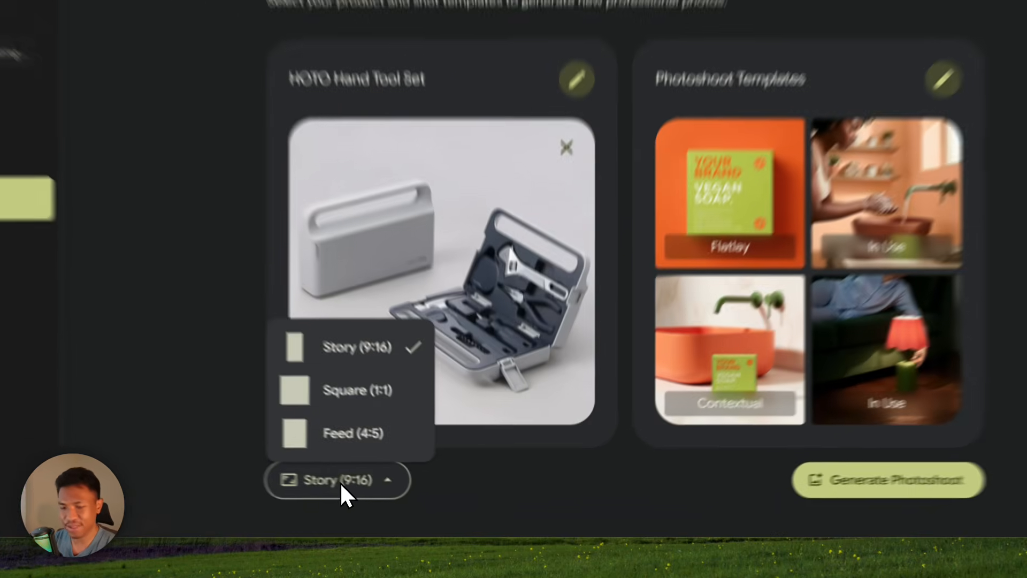
{"action": "left_click", "coordinate": [404, 500]}
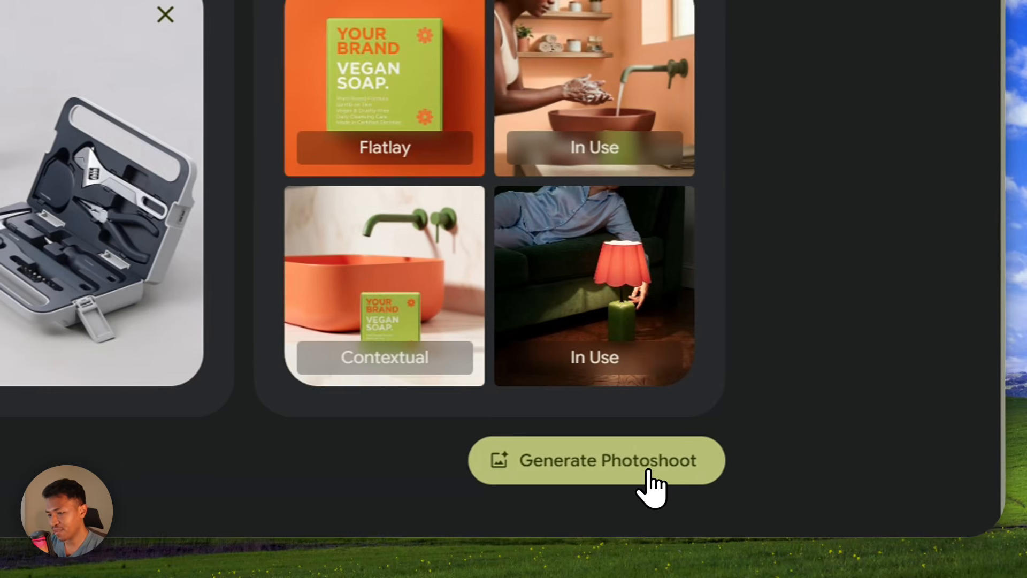
{"action": "left_click", "coordinate": [963, 461]}
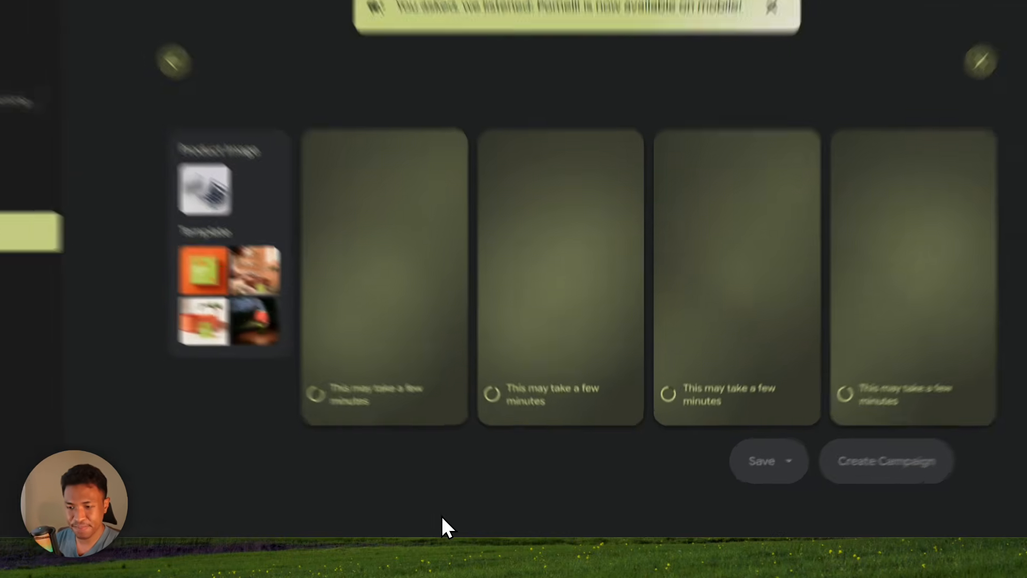
{"action": "left_click", "coordinate": [499, 523]}
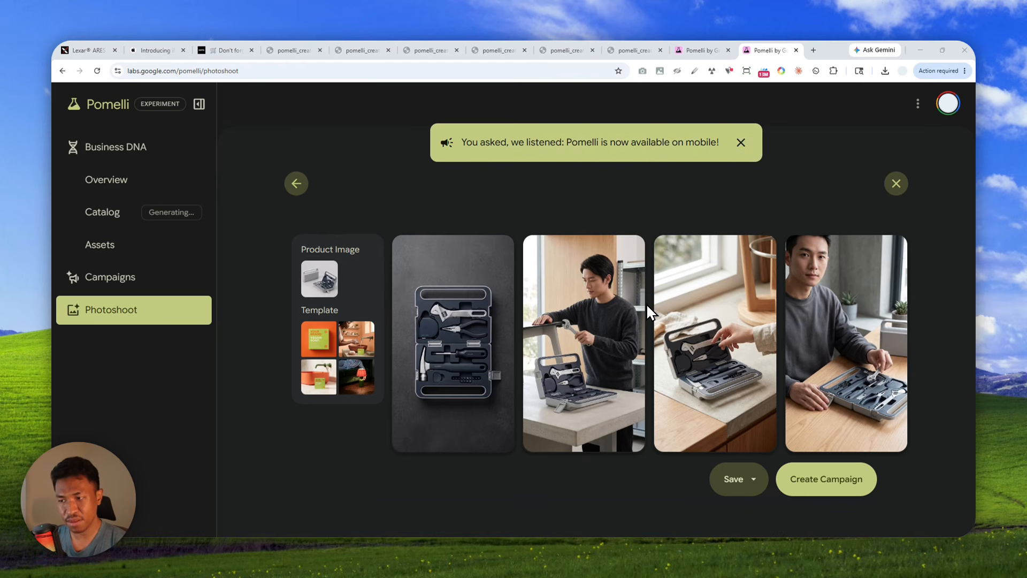
Review the generated photos, open the overhead tool case shot to inspect its edit options, and return to the photoshoot results.
{"action": "mouse_move", "coordinate": [499, 349]}
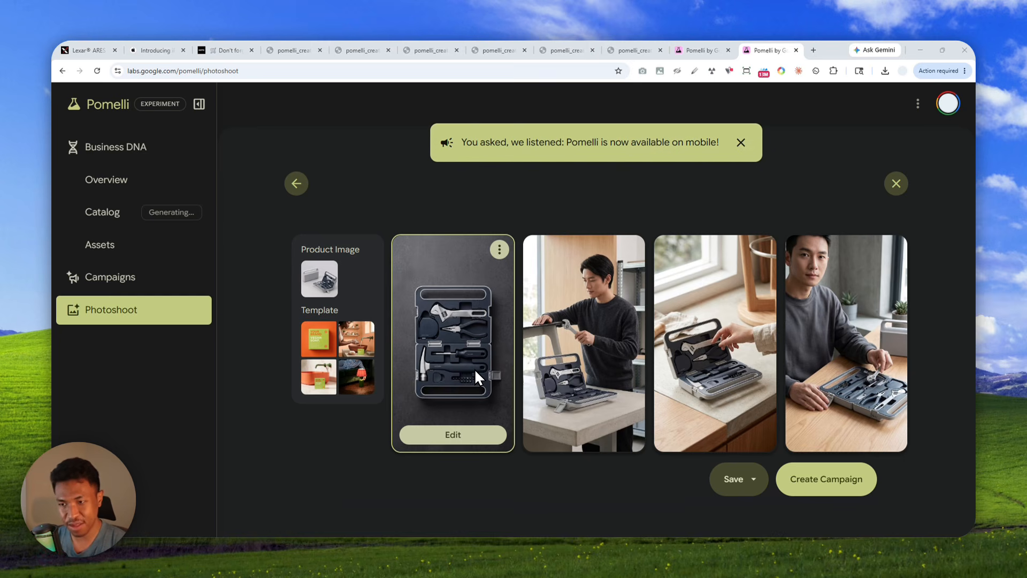
{"action": "mouse_move", "coordinate": [599, 347]}
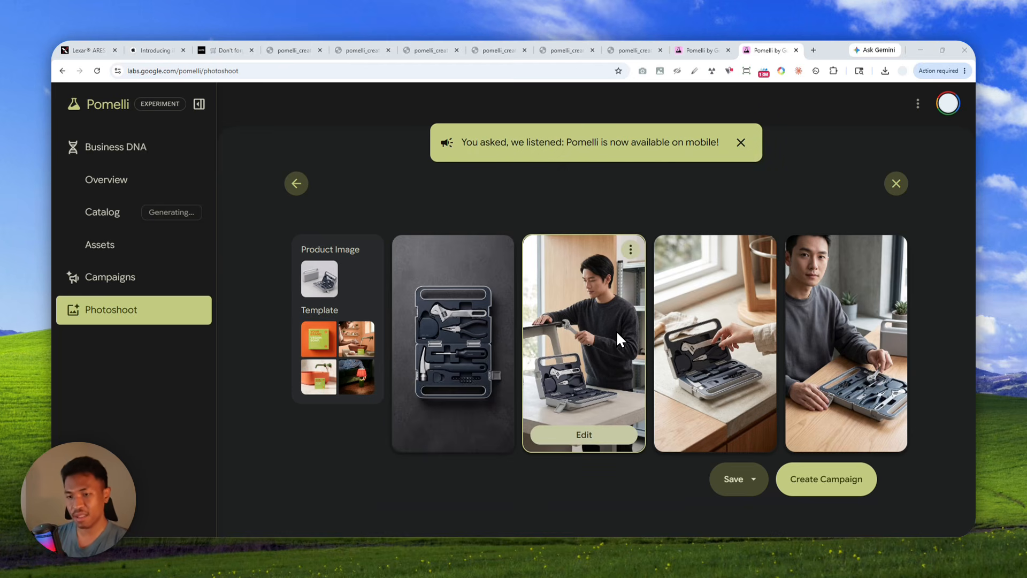
{"action": "mouse_move", "coordinate": [462, 317]}
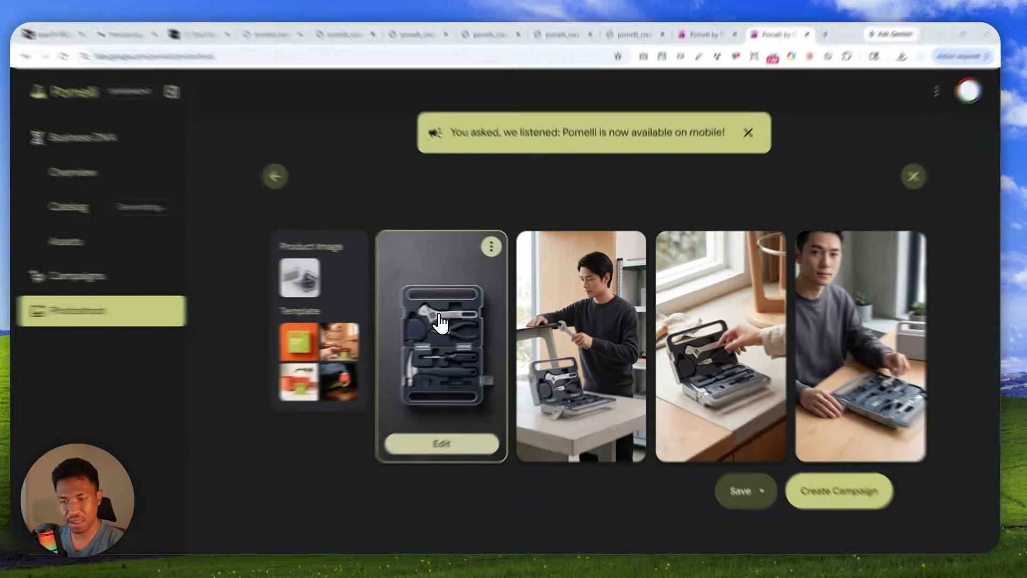
{"action": "left_click", "coordinate": [452, 316]}
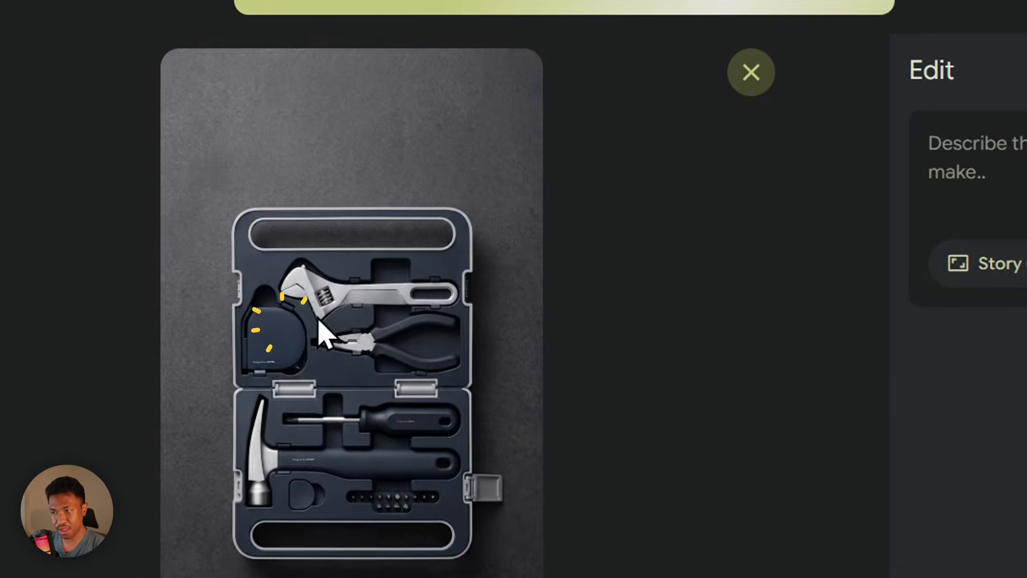
{"action": "left_click", "coordinate": [803, 248]}
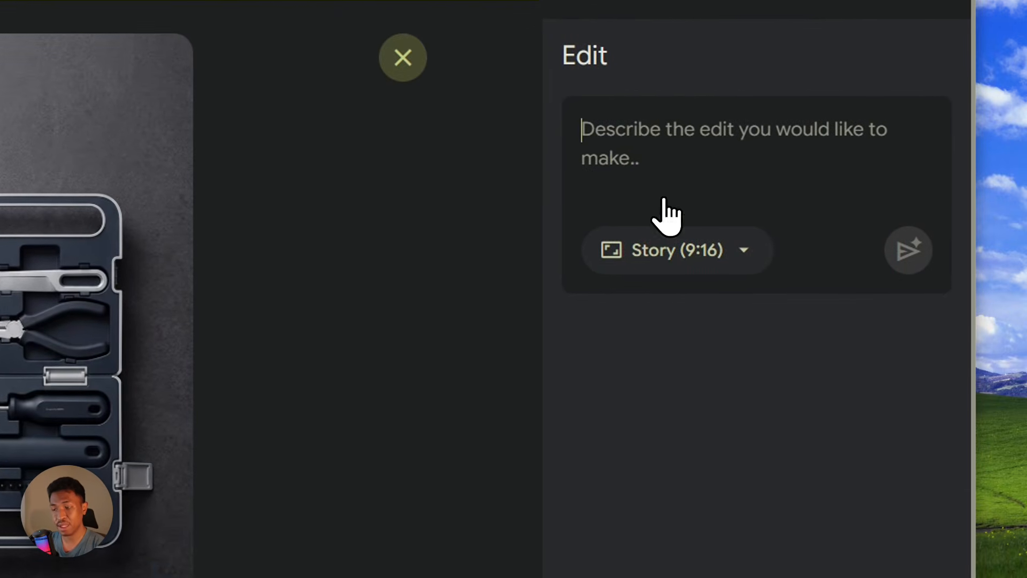
{"action": "left_click", "coordinate": [802, 256]}
{"action": "left_click", "coordinate": [673, 145]}
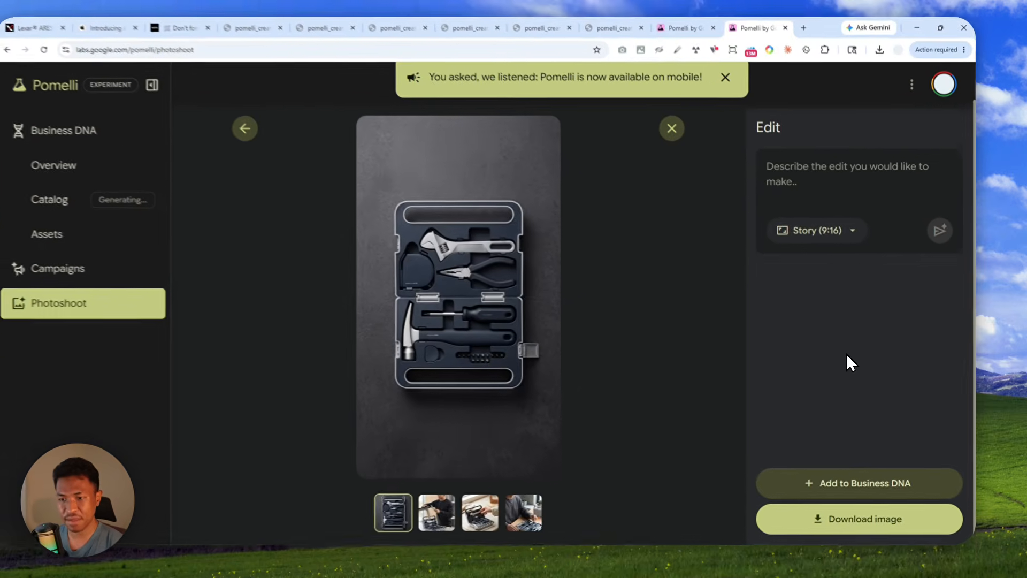
{"action": "scroll", "coordinate": [850, 353], "scroll_direction": "up", "scroll_amount": 1}
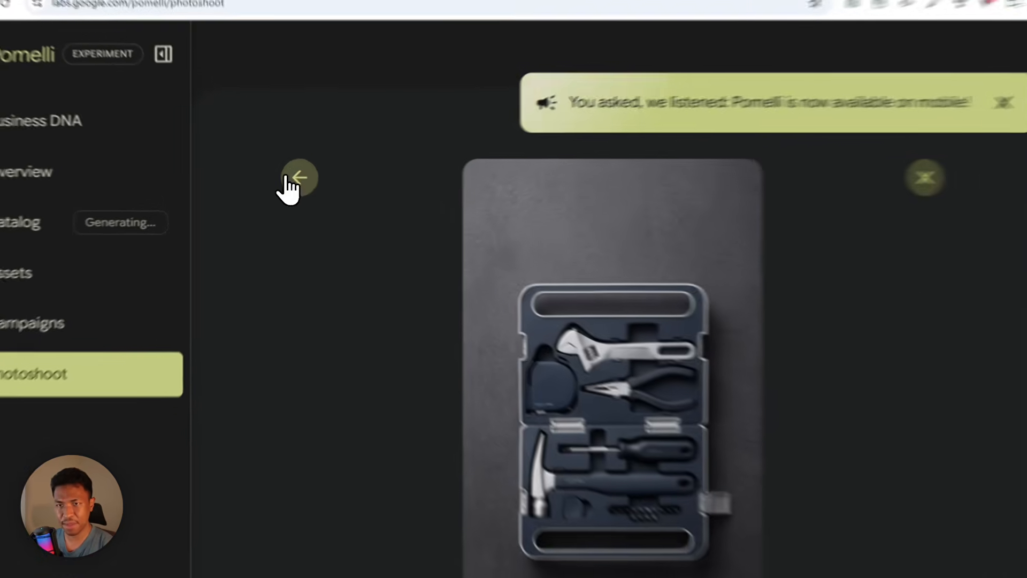
{"action": "left_click", "coordinate": [286, 184]}
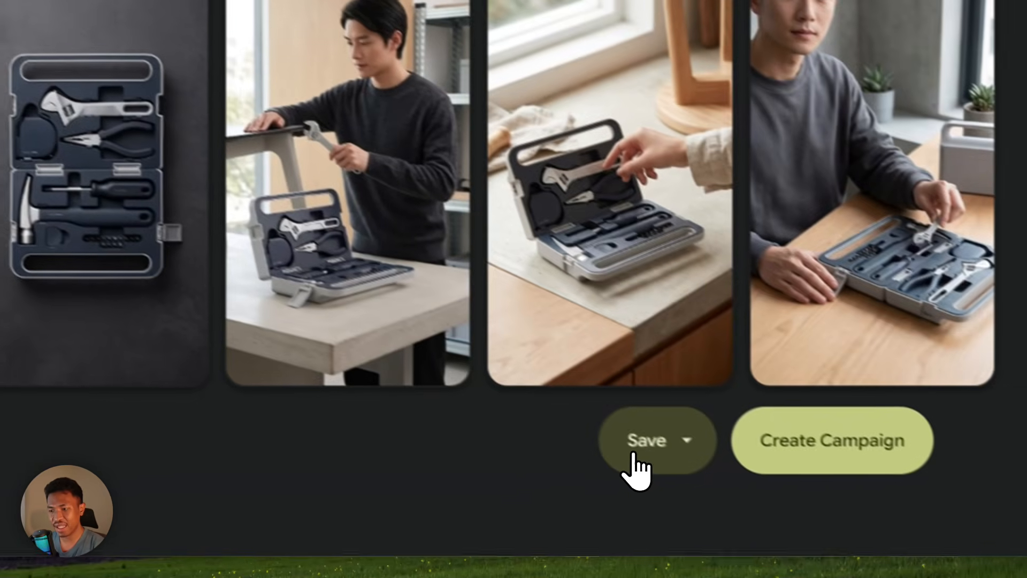
Check the photoshoot's save options and create a campaign from the four generated images.
{"action": "left_click", "coordinate": [916, 574]}
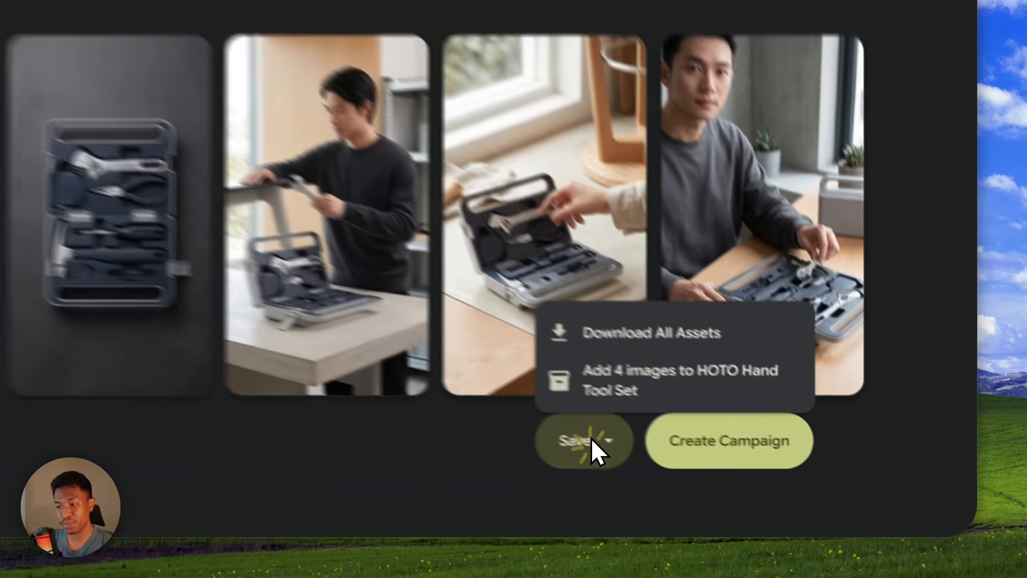
{"action": "left_click", "coordinate": [741, 481]}
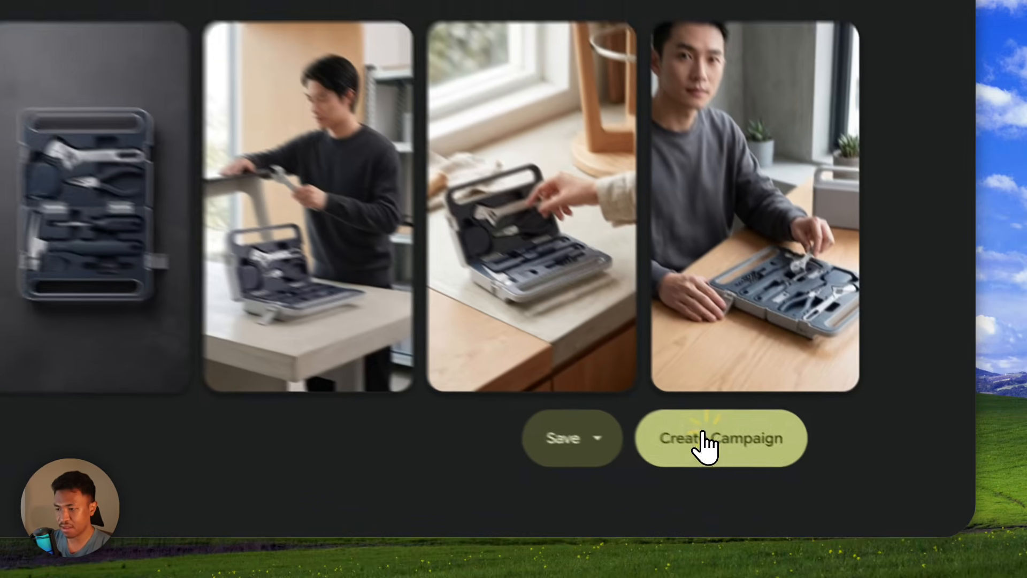
{"action": "left_click", "coordinate": [817, 476]}
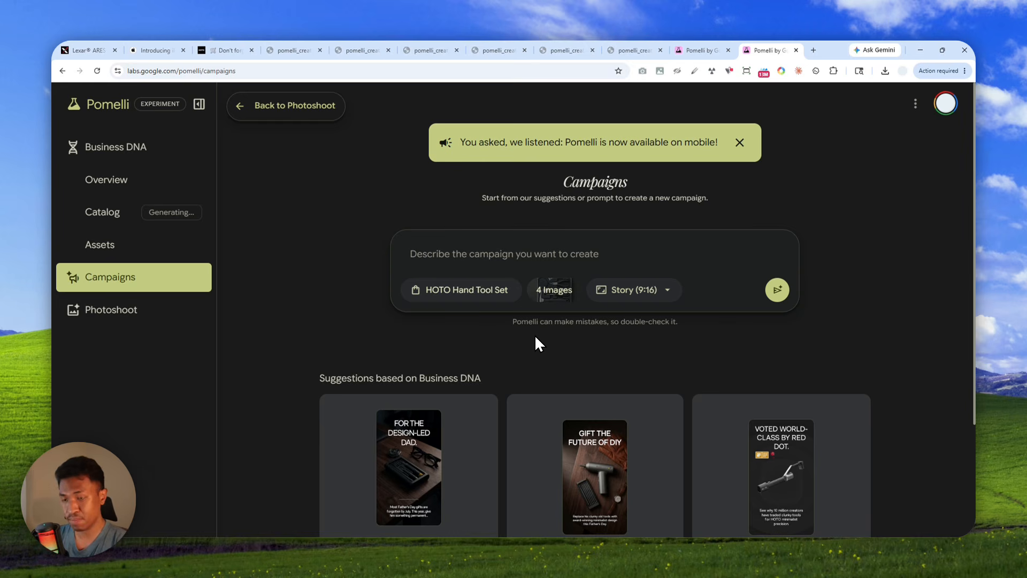
Enter "I want to create a campaign for Father's Day." as the campaign description and generate campaign ideas.
{"action": "scroll", "coordinate": [535, 338], "scroll_direction": "down", "scroll_amount": 3}
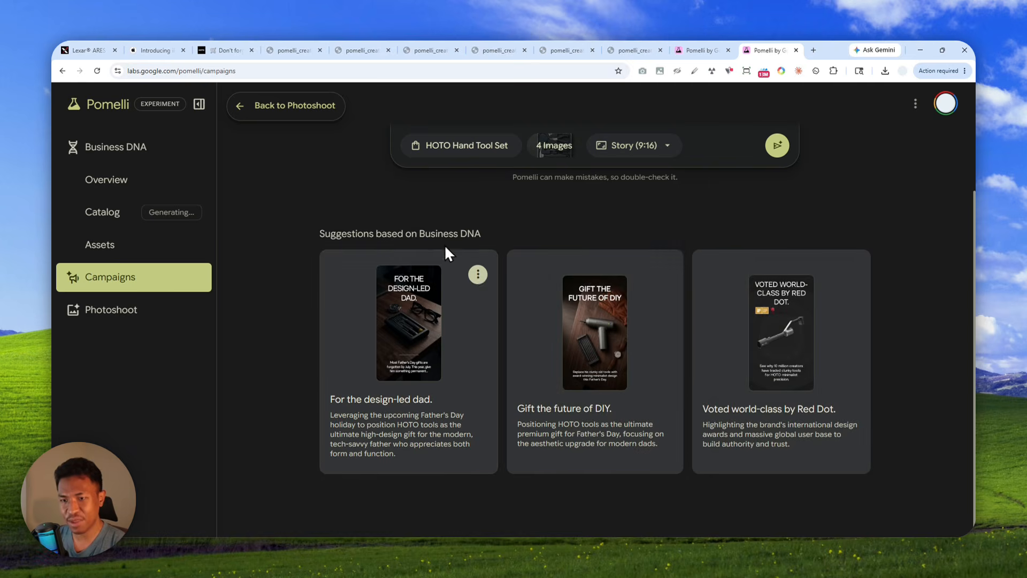
{"action": "scroll", "coordinate": [624, 374], "scroll_direction": "up", "scroll_amount": 3}
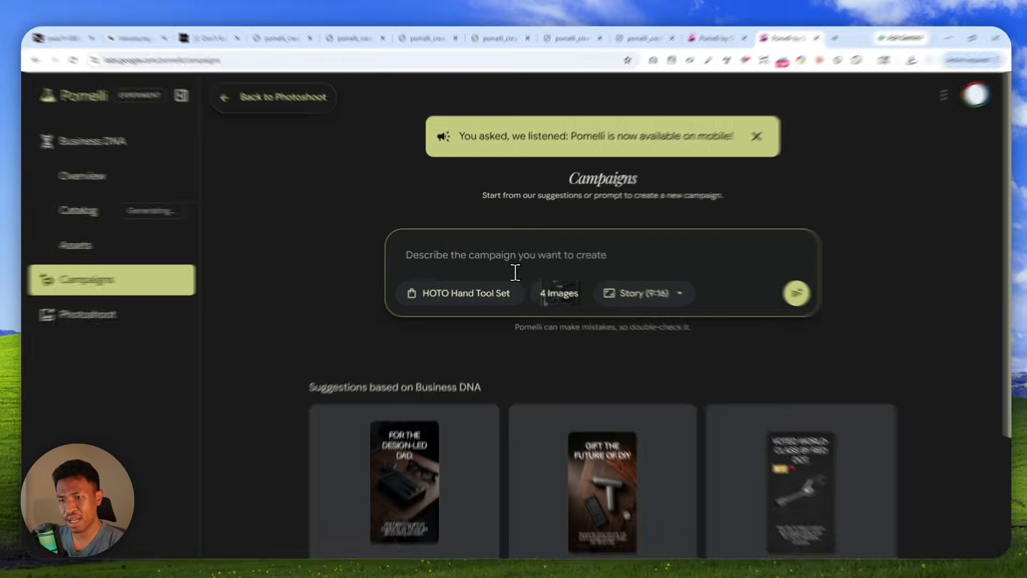
{"action": "left_click", "coordinate": [464, 249]}
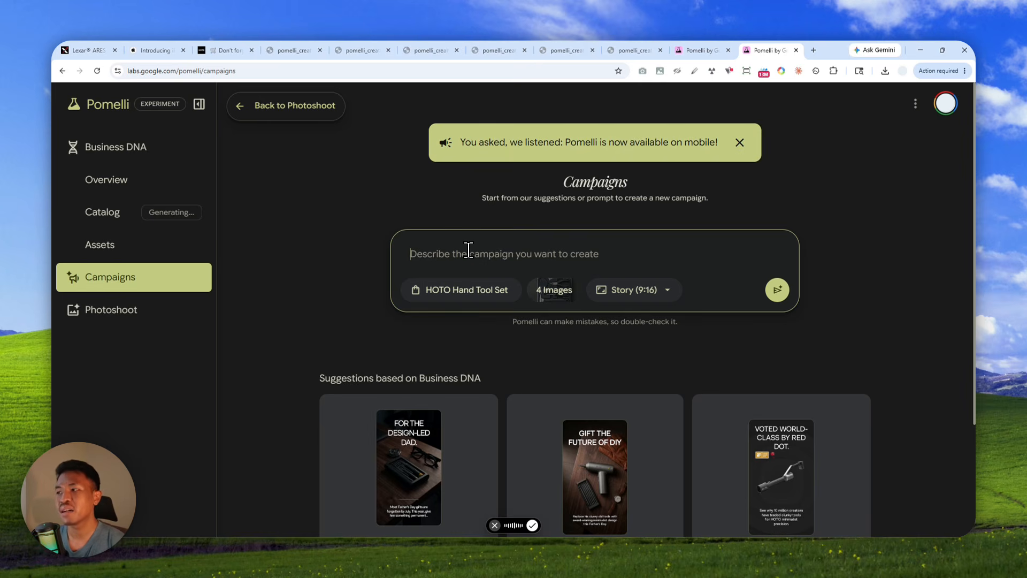
{"action": "key", "text": "ctrl+super+space"}
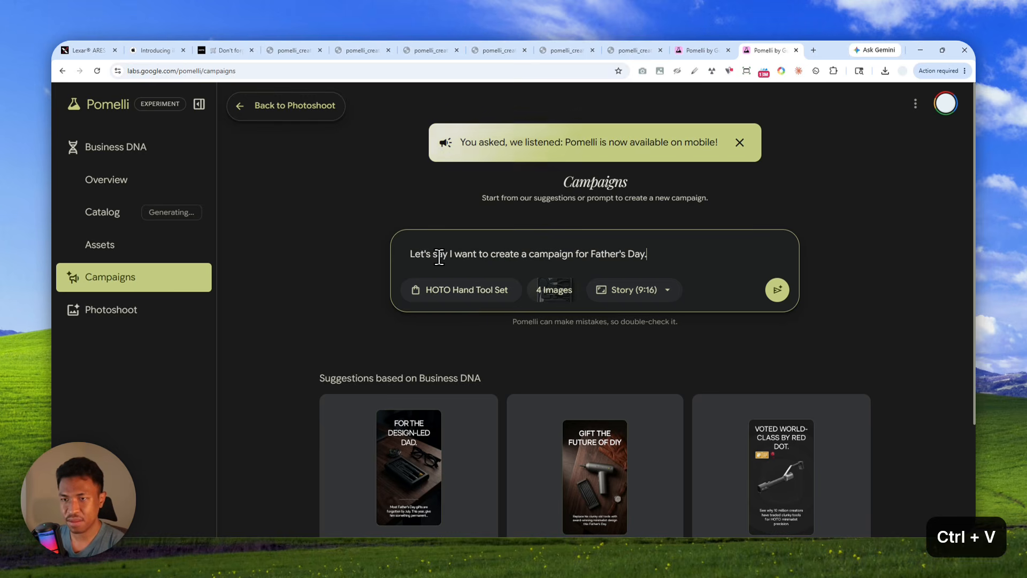
{"action": "left_click_drag", "start_coordinate": [447, 257], "coordinate": [411, 256]}
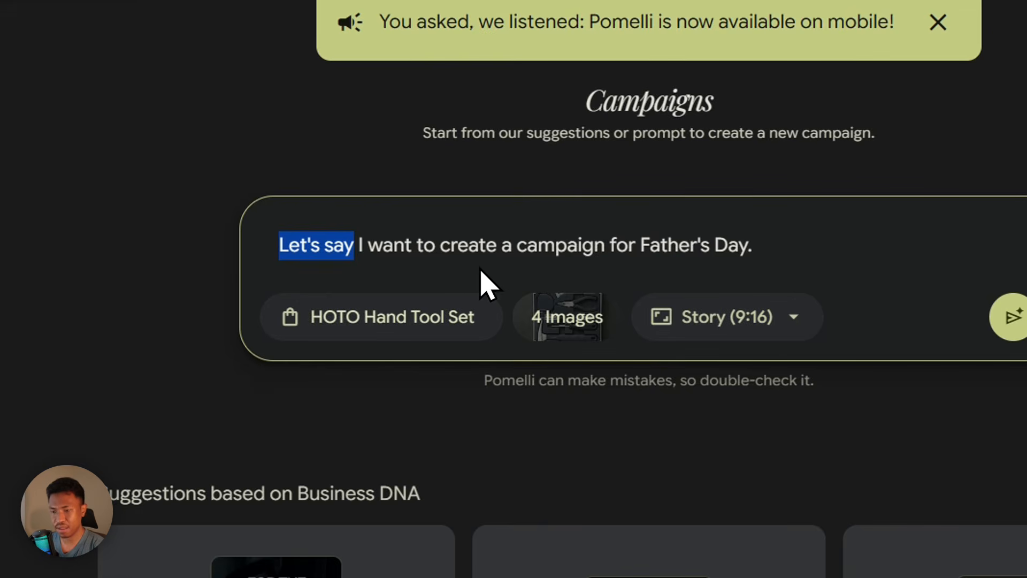
{"action": "key", "text": "BackSpace"}
{"action": "left_click", "coordinate": [1011, 317]}
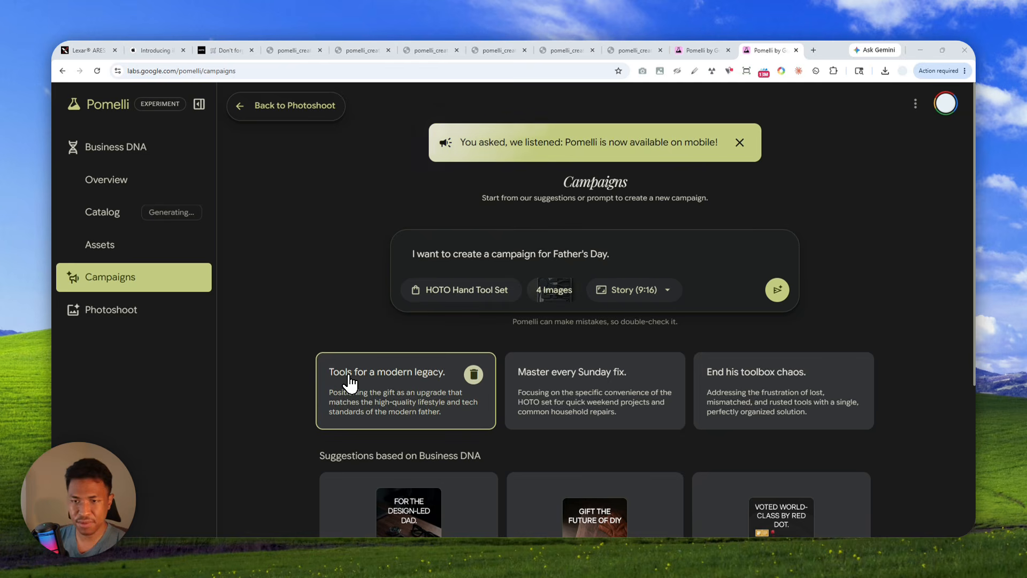
Choose the "Tools for a modern legacy." campaign idea and look over its creatives while they generate.
{"action": "left_click", "coordinate": [407, 383]}
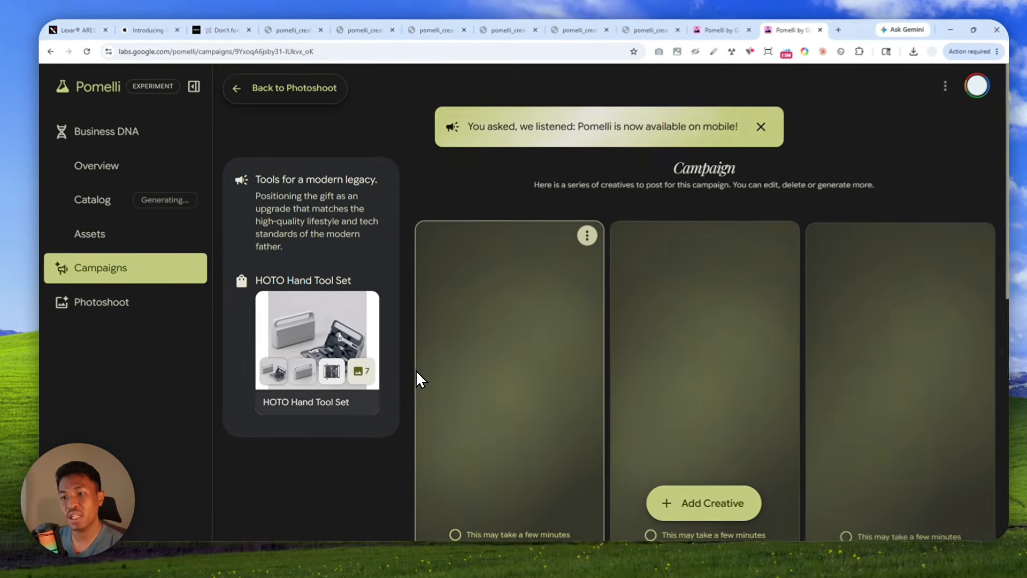
{"action": "scroll", "coordinate": [724, 314], "scroll_direction": "down", "scroll_amount": 5}
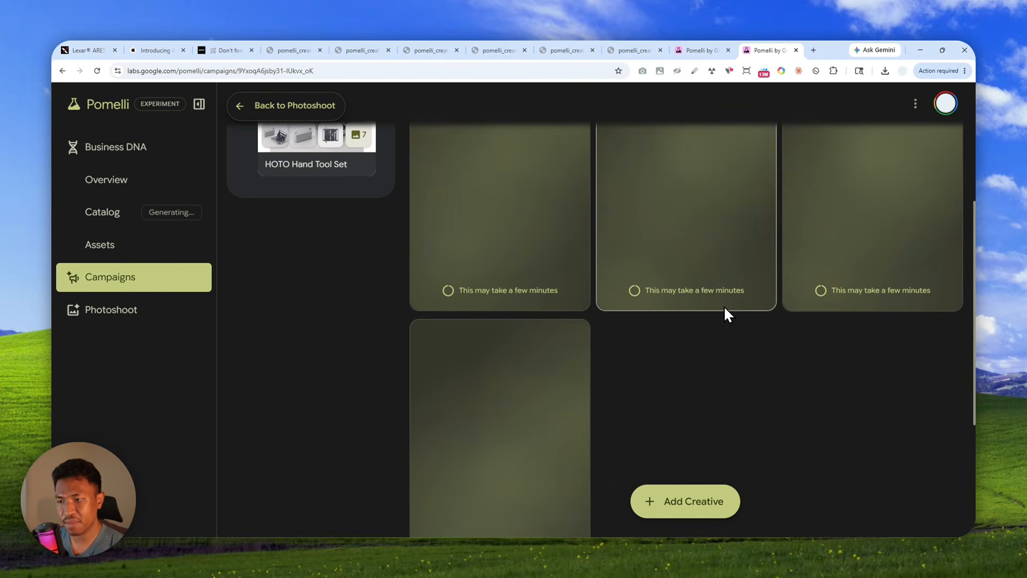
{"action": "scroll", "coordinate": [715, 325], "scroll_direction": "up", "scroll_amount": 5}
{"action": "scroll", "coordinate": [711, 324], "scroll_direction": "down", "scroll_amount": 5}
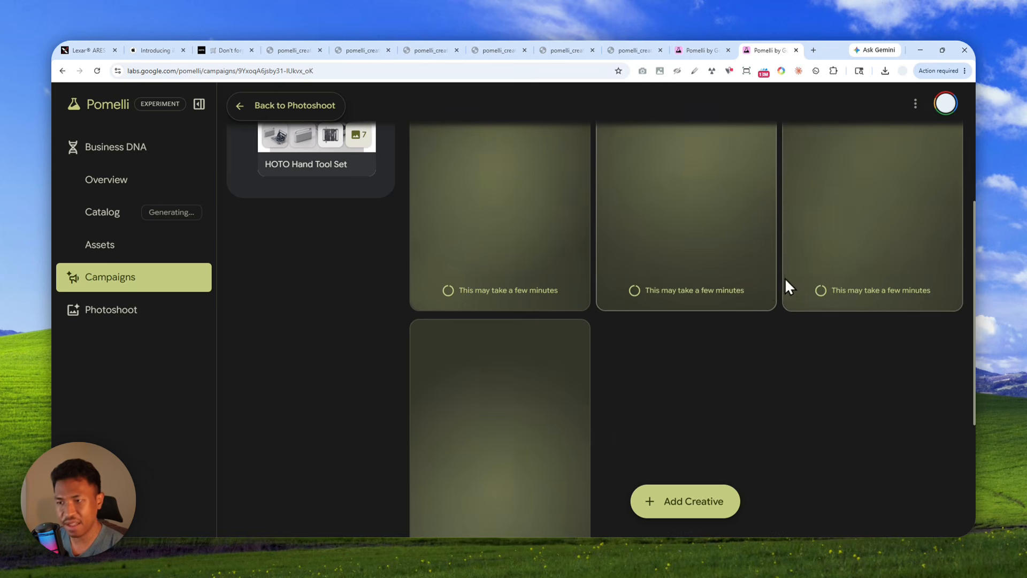
{"action": "scroll", "coordinate": [626, 303], "scroll_direction": "up", "scroll_amount": 2}
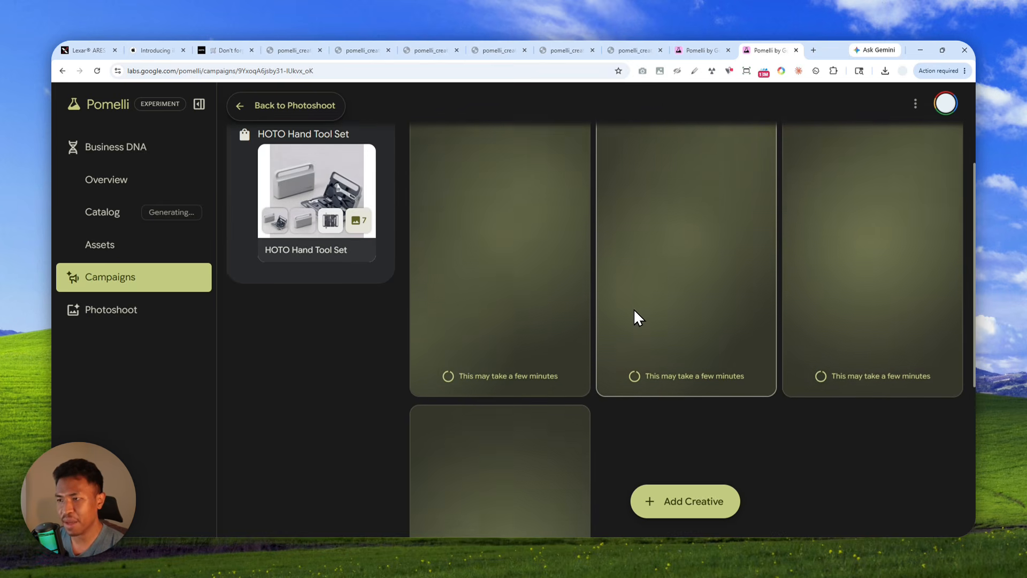
{"action": "scroll", "coordinate": [634, 310], "scroll_direction": "up", "scroll_amount": 2}
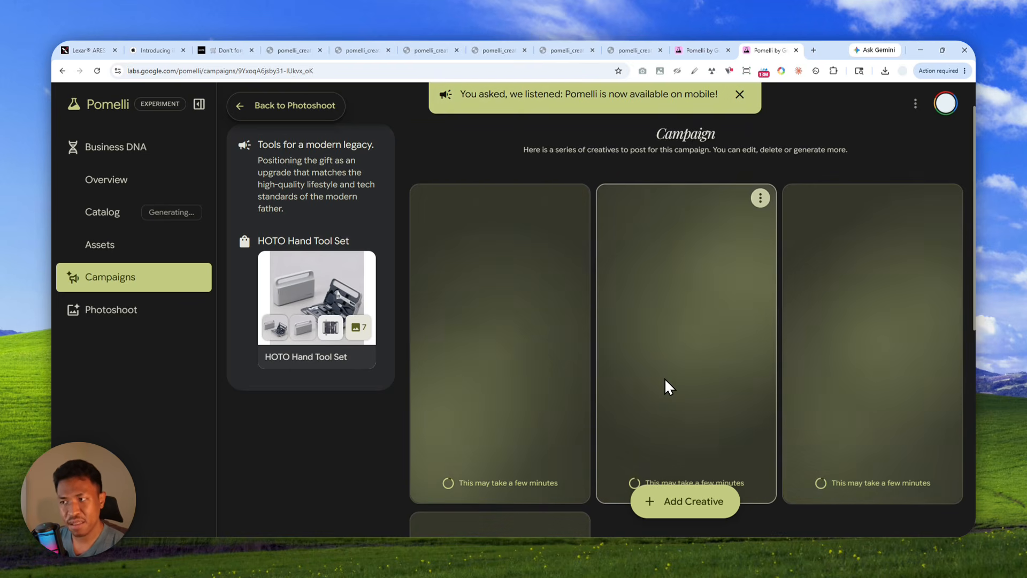
Review the four generated Father's Day creatives and check the options for adding another creative, leaving without generating one.
{"action": "scroll", "coordinate": [715, 311], "scroll_direction": "down", "scroll_amount": 2}
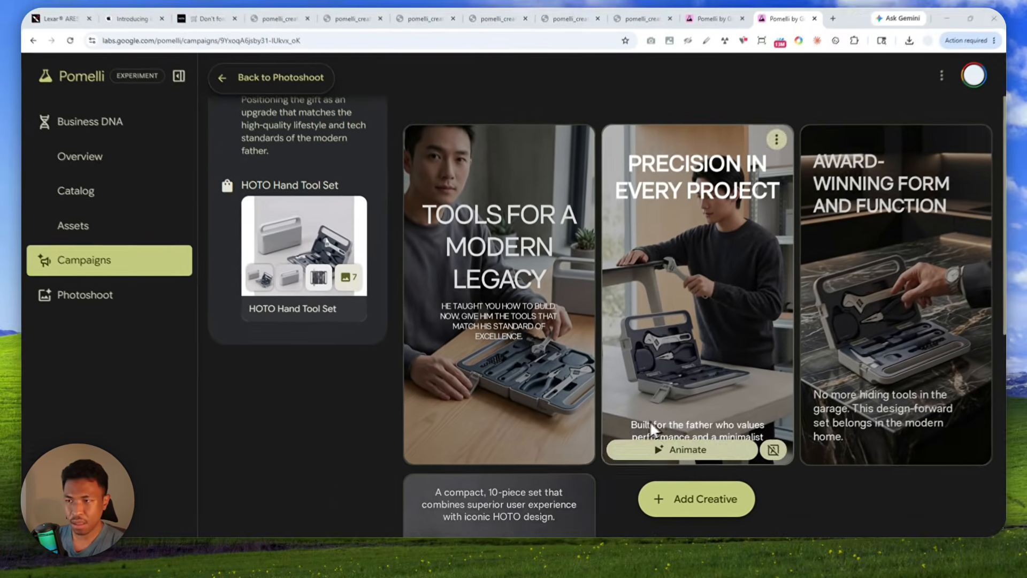
{"action": "scroll", "coordinate": [486, 292], "scroll_direction": "down", "scroll_amount": 6}
{"action": "scroll", "coordinate": [590, 305], "scroll_direction": "up", "scroll_amount": 5}
{"action": "scroll", "coordinate": [695, 241], "scroll_direction": "up", "scroll_amount": 3}
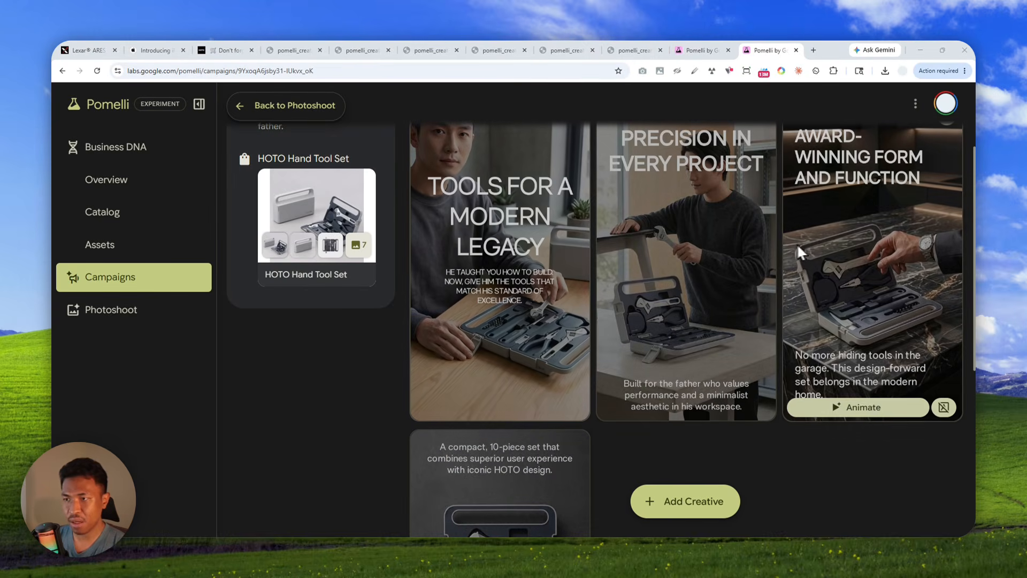
{"action": "scroll", "coordinate": [712, 262], "scroll_direction": "down", "scroll_amount": 3}
{"action": "scroll", "coordinate": [713, 270], "scroll_direction": "down", "scroll_amount": 1}
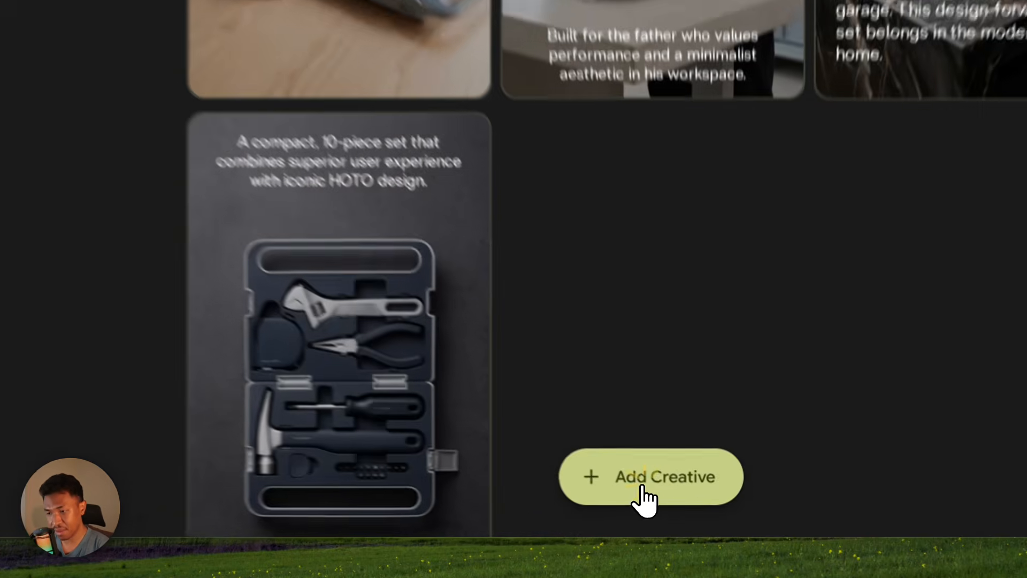
{"action": "left_click", "coordinate": [682, 511]}
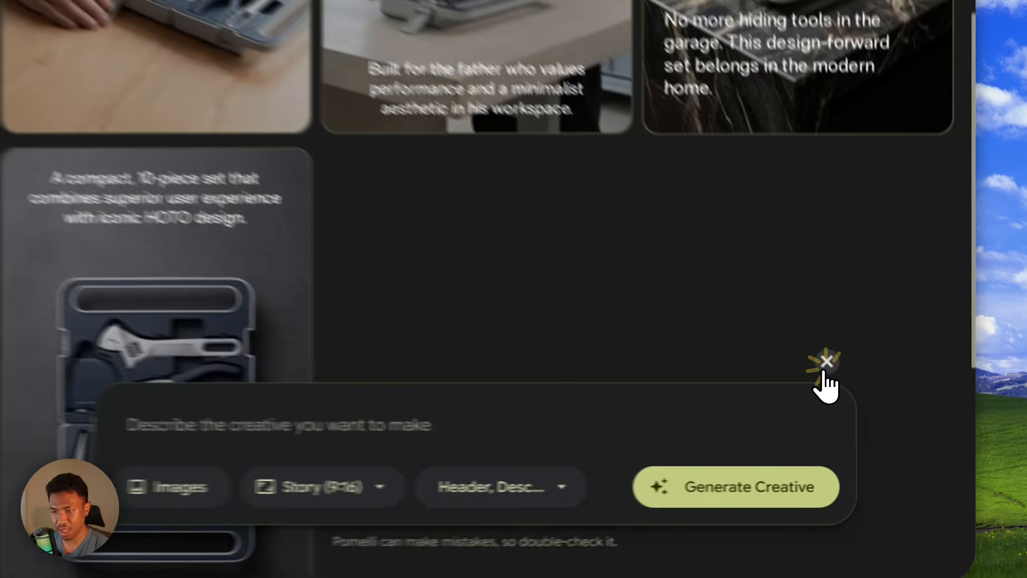
{"action": "left_click", "coordinate": [889, 409]}
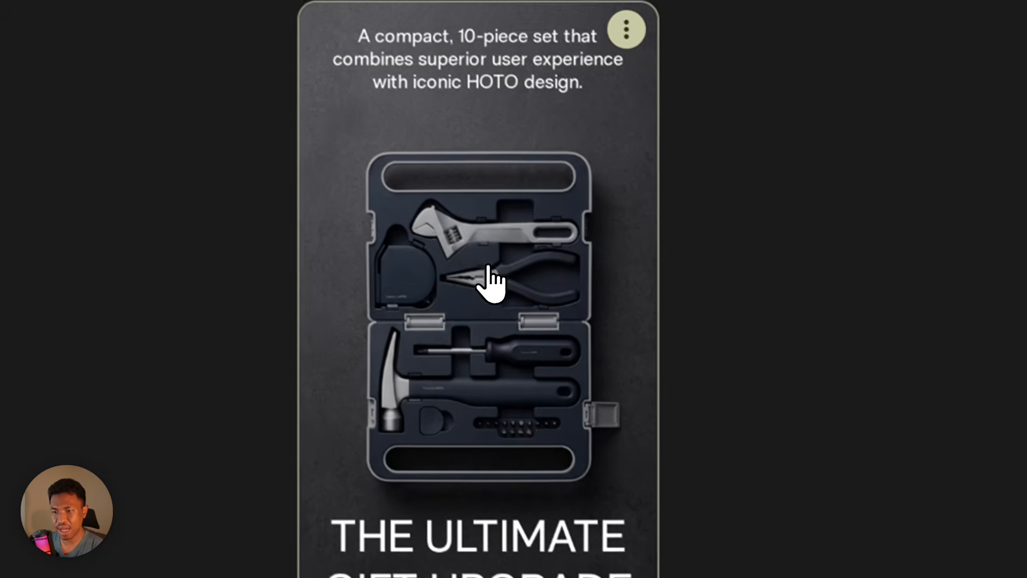
Open "The Ultimate Gift Upgrade" creative, check its header and description settings, and generate a call to action with a fixed layout.
{"action": "left_click", "coordinate": [333, 202]}
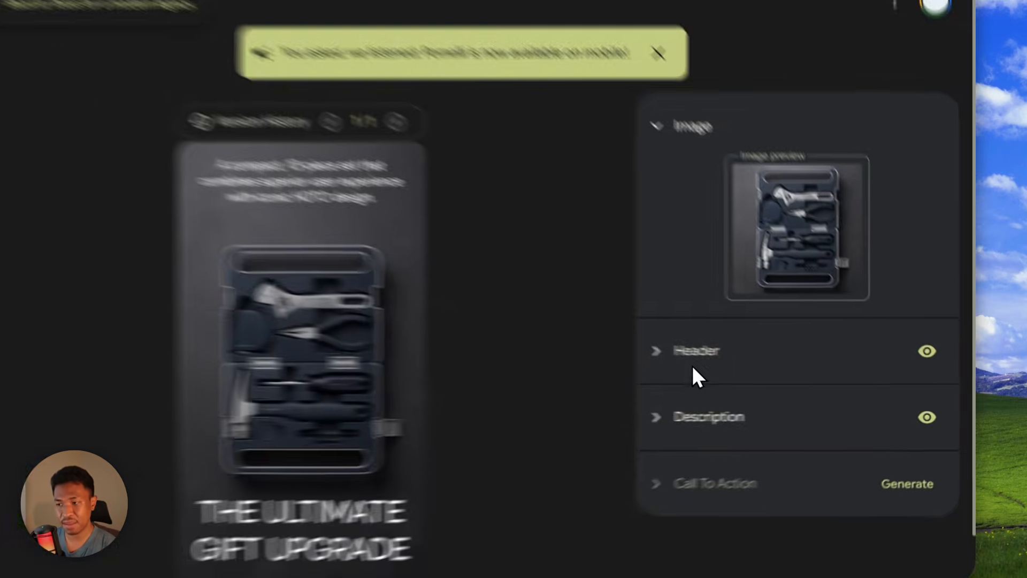
{"action": "left_click", "coordinate": [719, 358]}
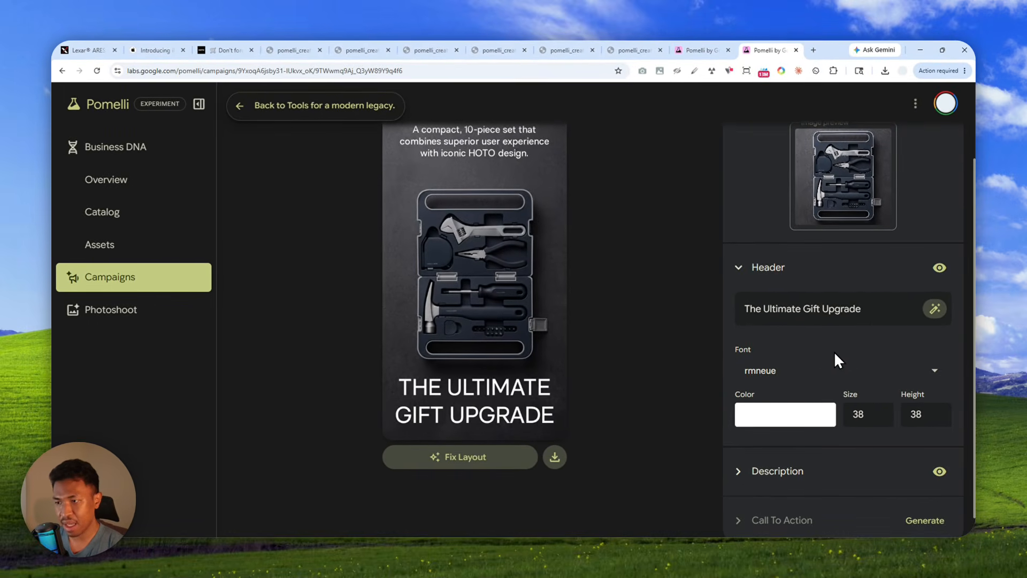
{"action": "scroll", "coordinate": [835, 356], "scroll_direction": "down", "scroll_amount": 1}
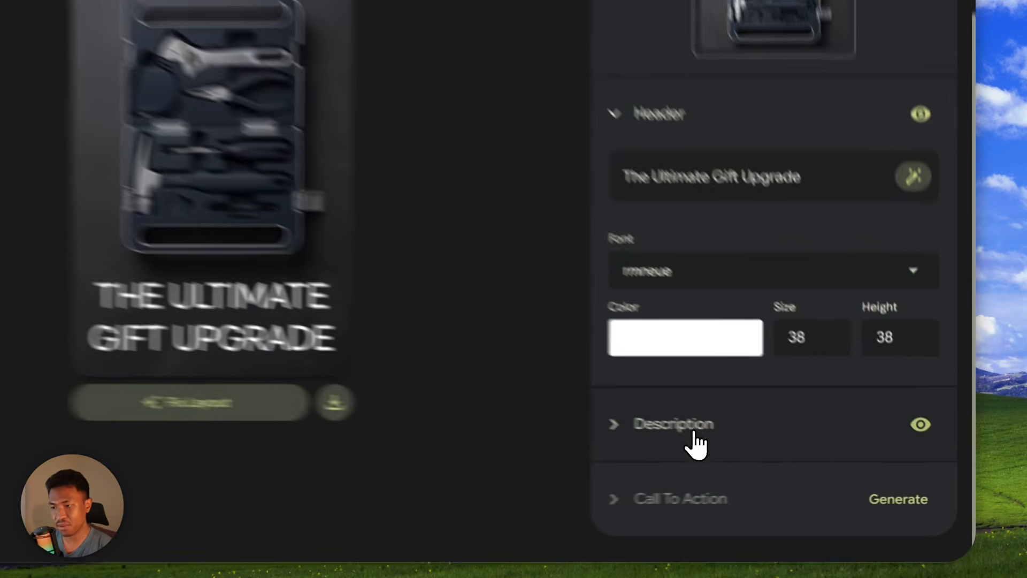
{"action": "left_click", "coordinate": [786, 447]}
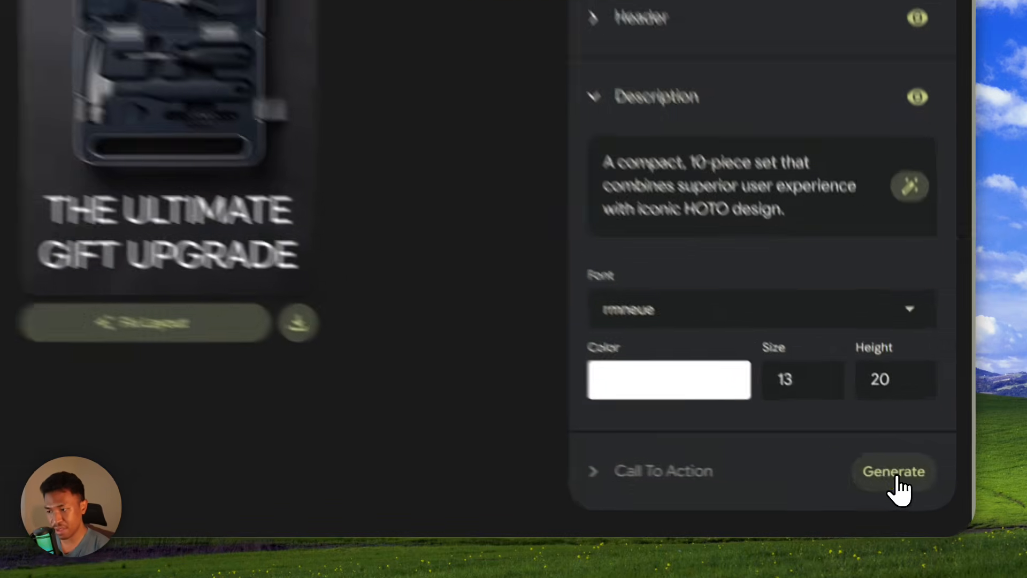
{"action": "left_click", "coordinate": [925, 496]}
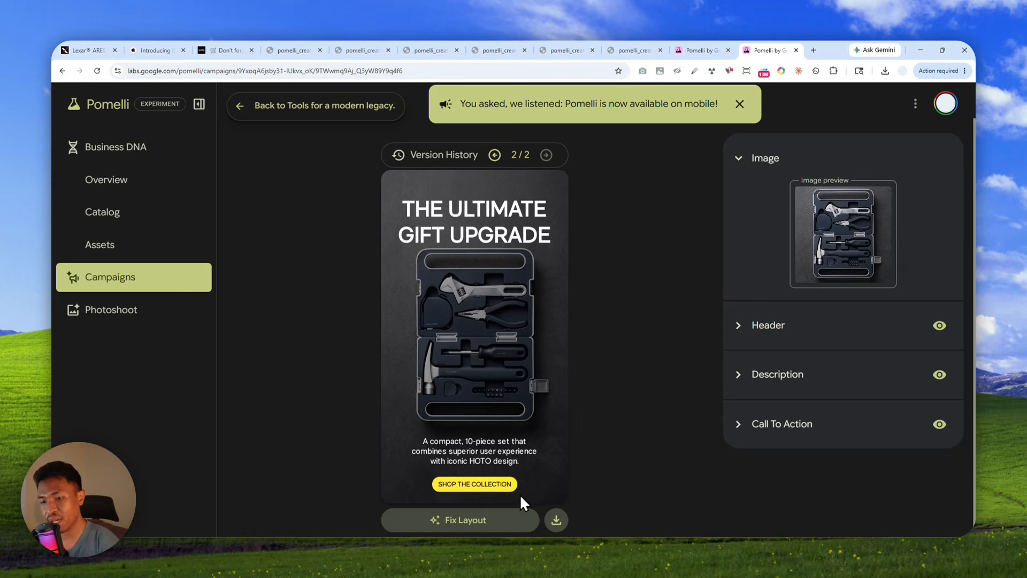
{"action": "left_click", "coordinate": [498, 507]}
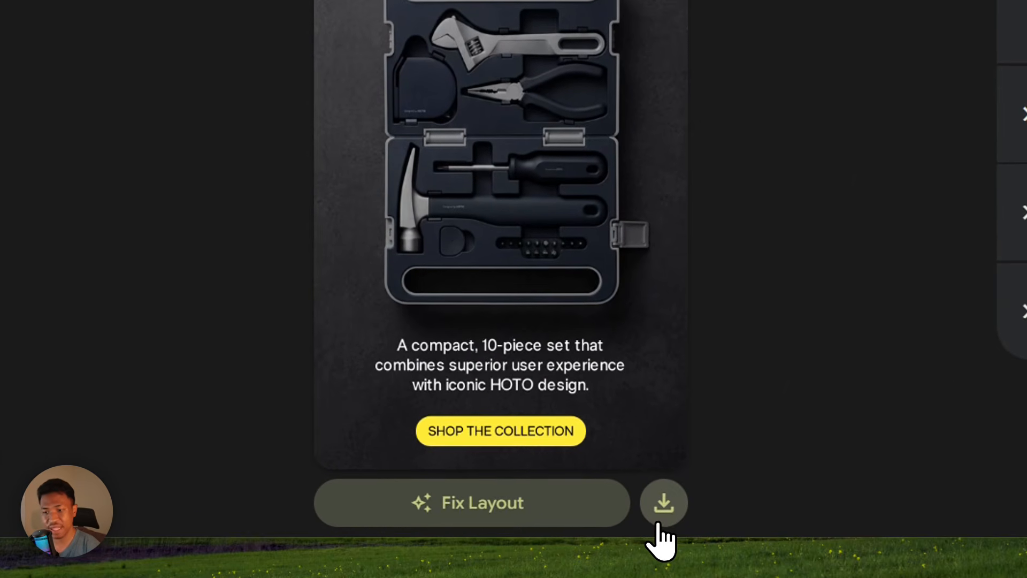
Download the revised creative and return to the "Tools for a modern legacy." campaign to check its updated version.
{"action": "left_click", "coordinate": [557, 519]}
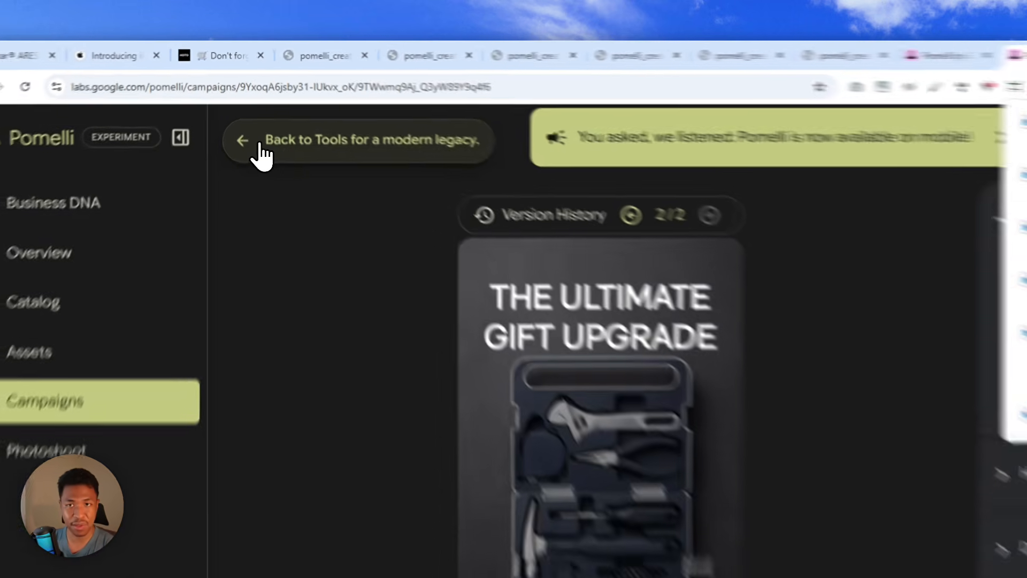
{"action": "left_click", "coordinate": [261, 155]}
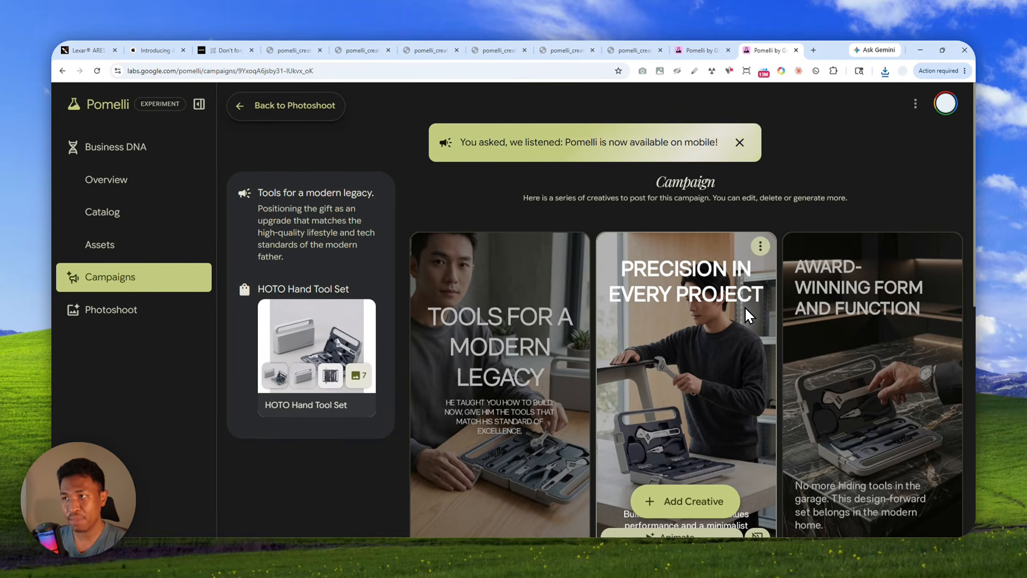
{"action": "scroll", "coordinate": [717, 172], "scroll_direction": "down", "scroll_amount": 2}
{"action": "scroll", "coordinate": [716, 172], "scroll_direction": "down", "scroll_amount": 5}
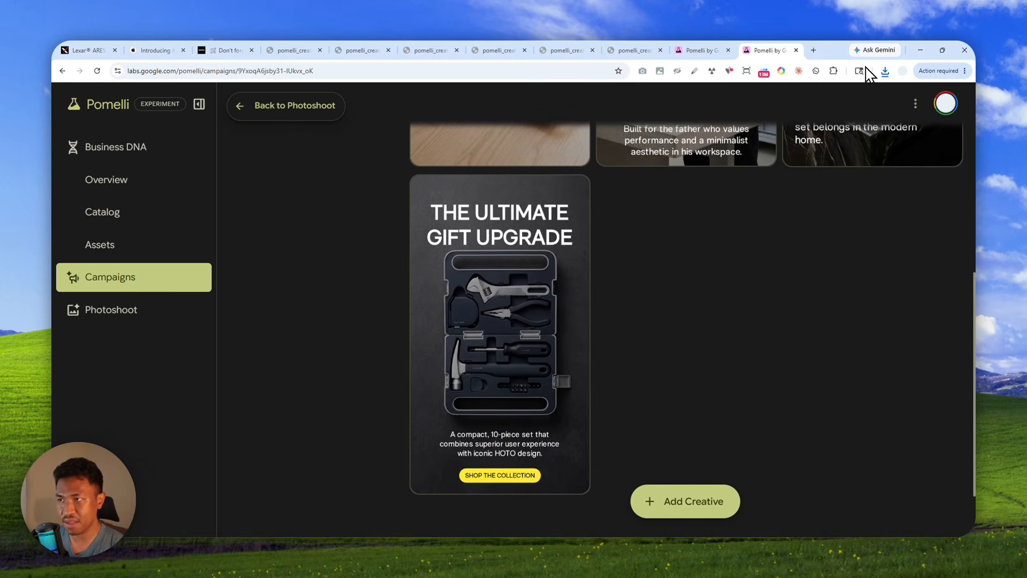
Open the newly downloaded creative image from the recent downloads and reduce the zoom to 90% to inspect it in full.
{"action": "left_click", "coordinate": [883, 81]}
{"action": "left_click", "coordinate": [803, 116]}
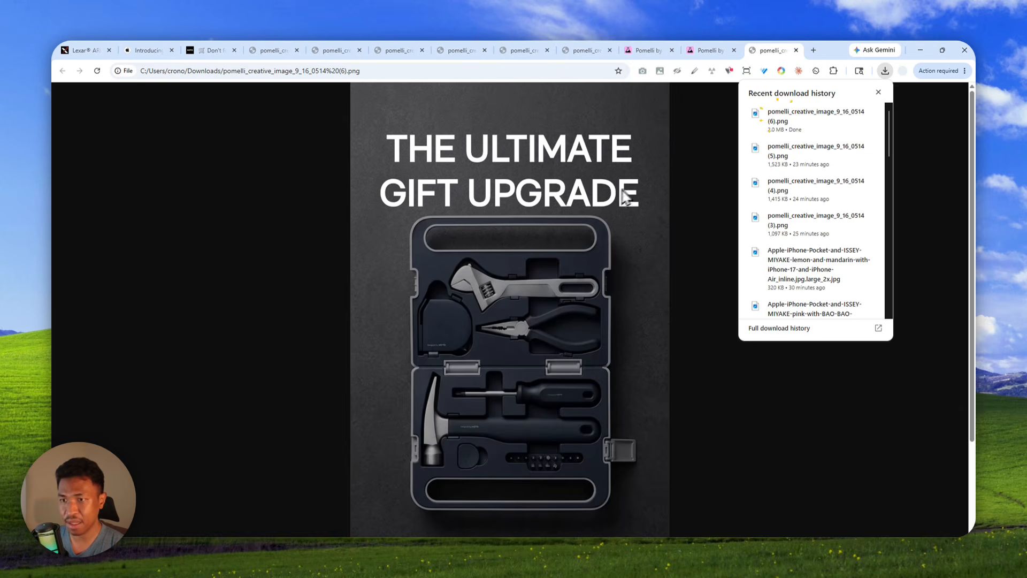
{"action": "key", "text": "ctrl+minus"}
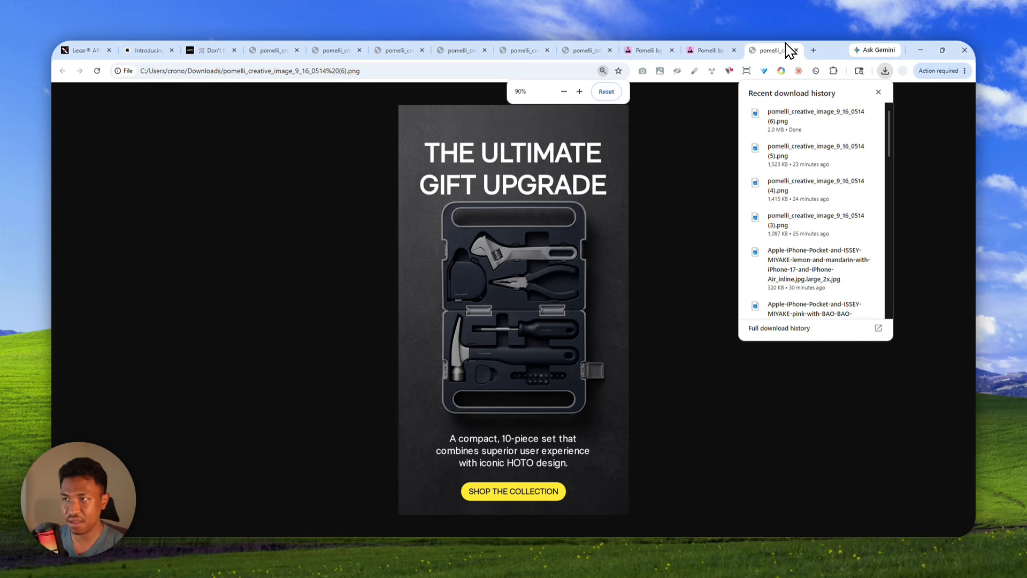
{"action": "left_click", "coordinate": [878, 93]}
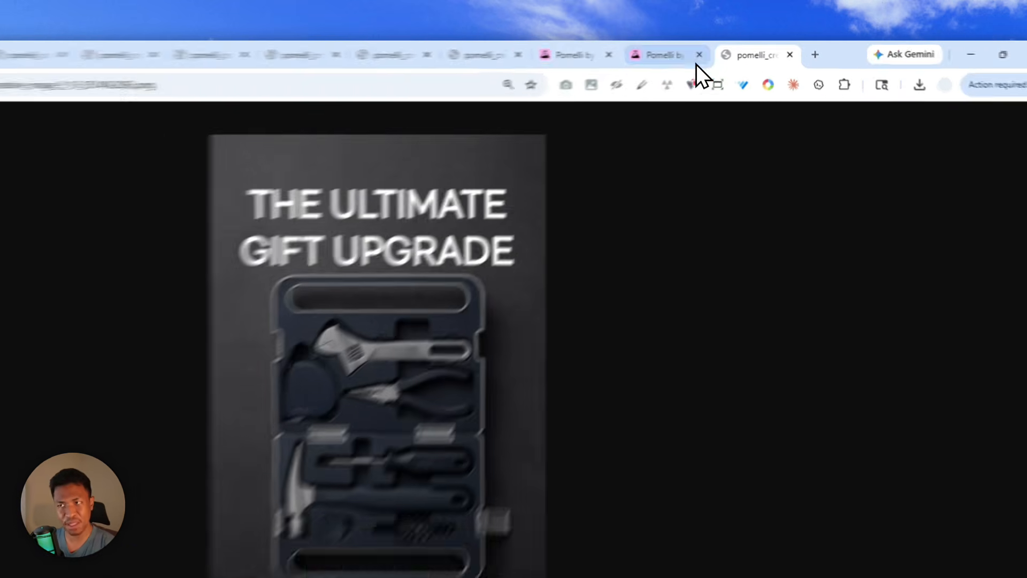
Return to the Pomelli campaign and revisit the Business DNA catalog and overview.
{"action": "left_click", "coordinate": [717, 50]}
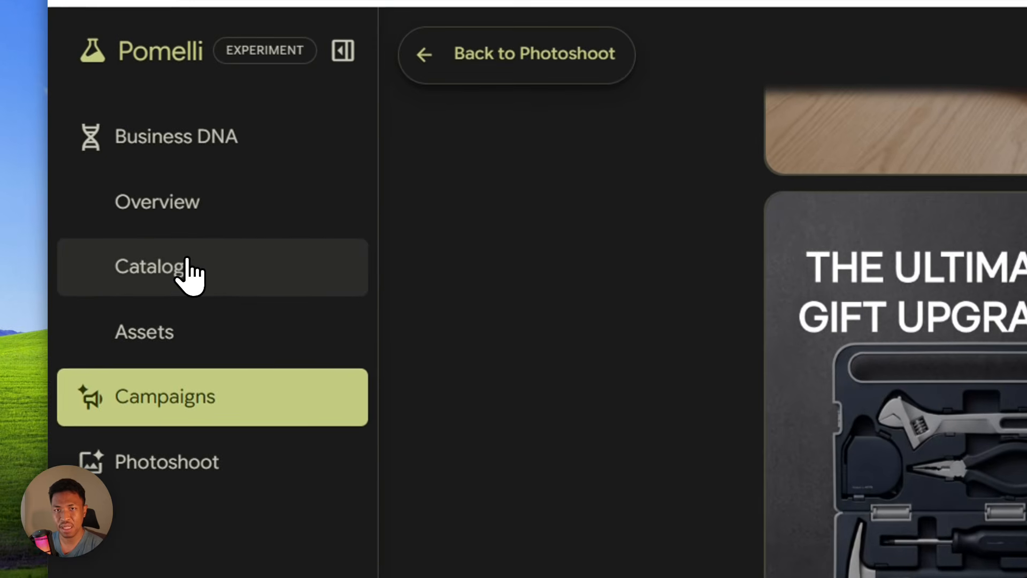
{"action": "left_click", "coordinate": [184, 268]}
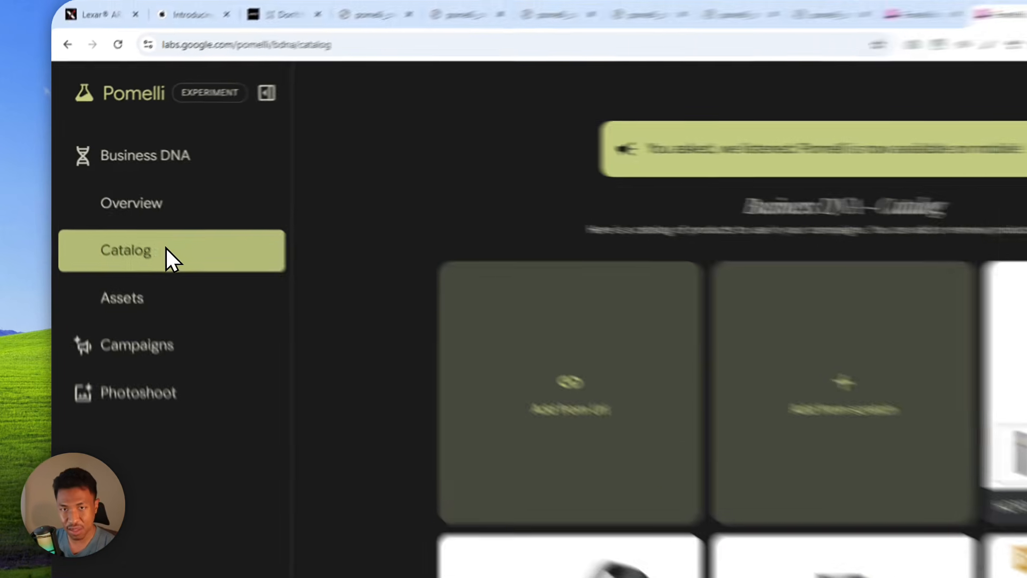
{"action": "left_click", "coordinate": [123, 213]}
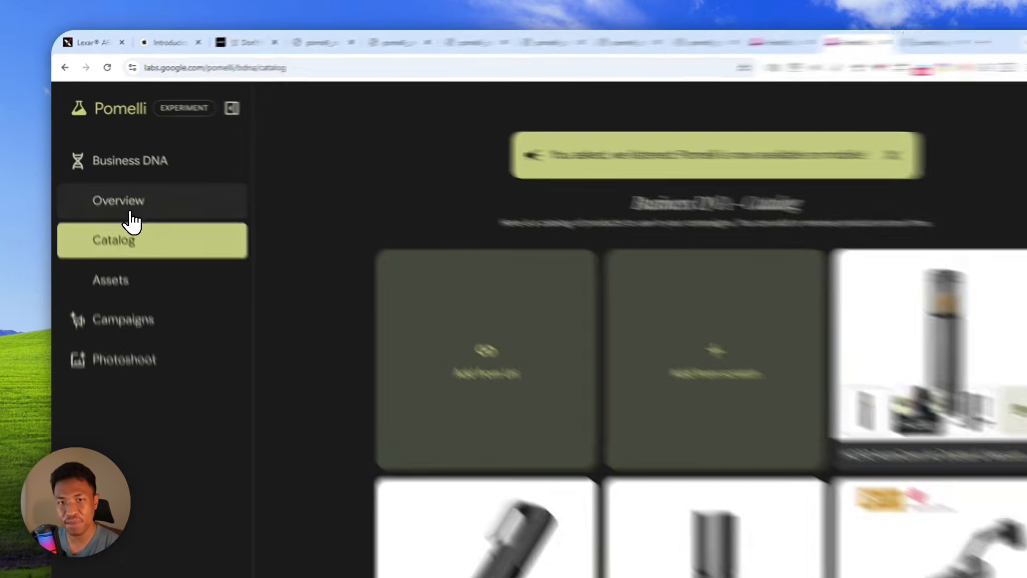
{"action": "left_click", "coordinate": [115, 180]}
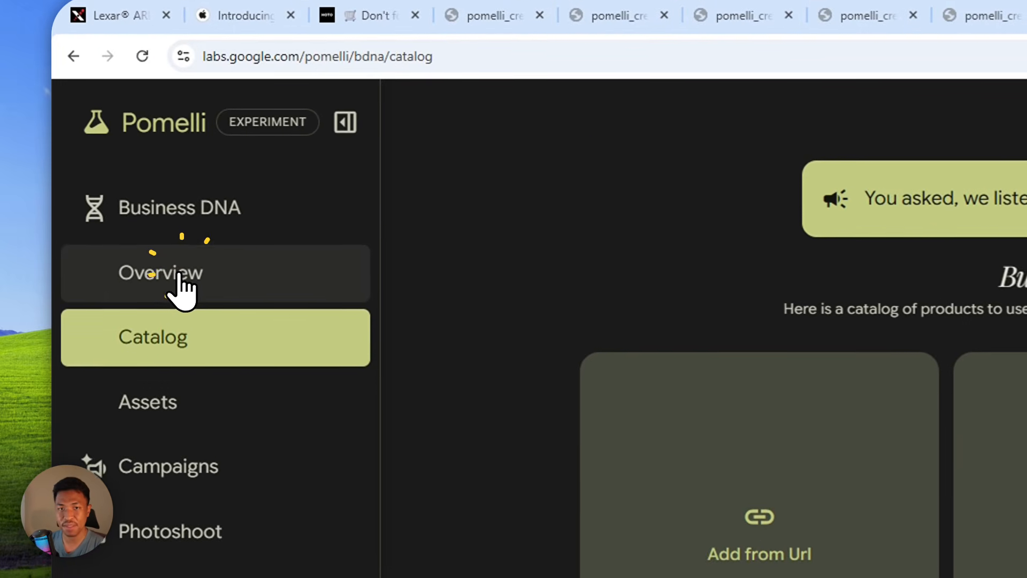